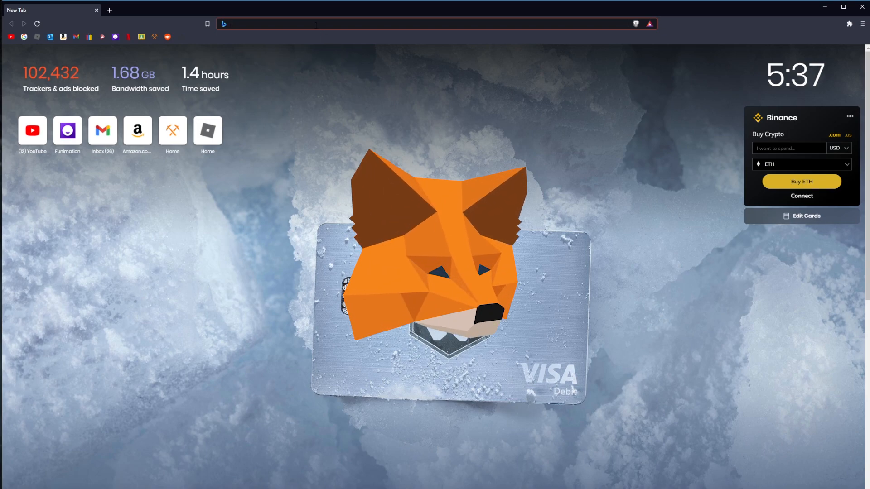
Install the MetaMask extension for Brave from the metamask.io download page through the Chrome Web Store.
type("metamask.io")
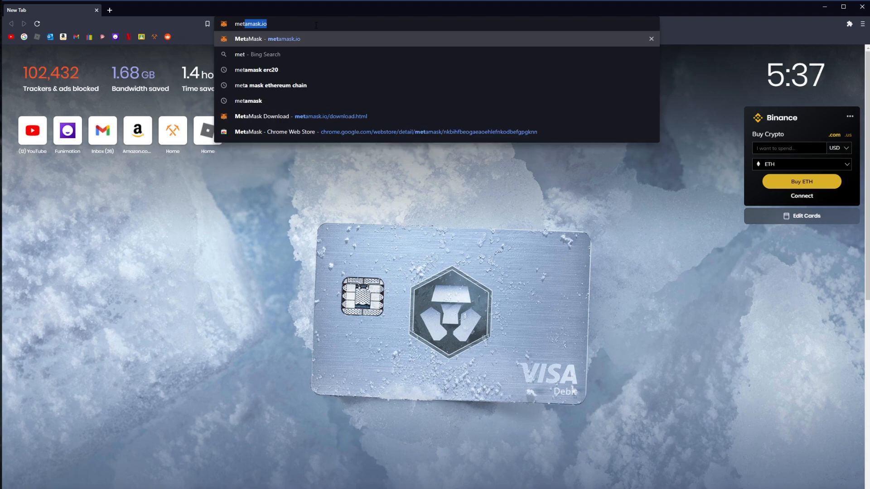
key("Return")
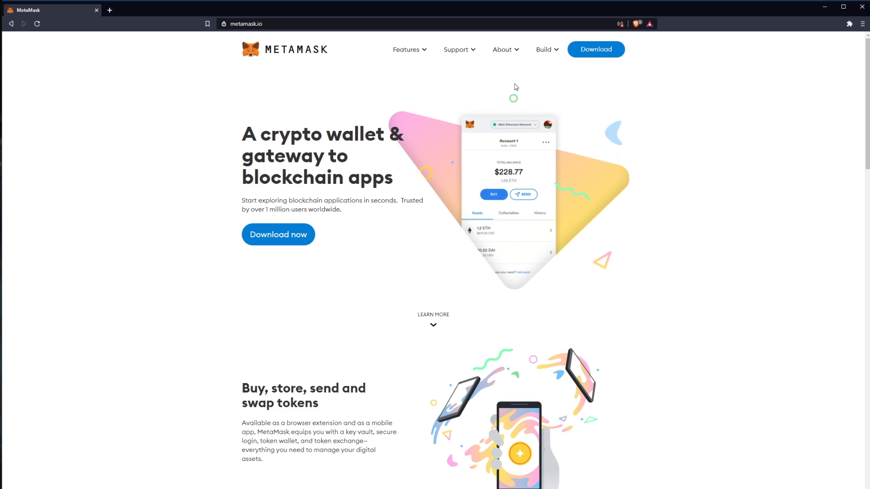
left_click(596, 51)
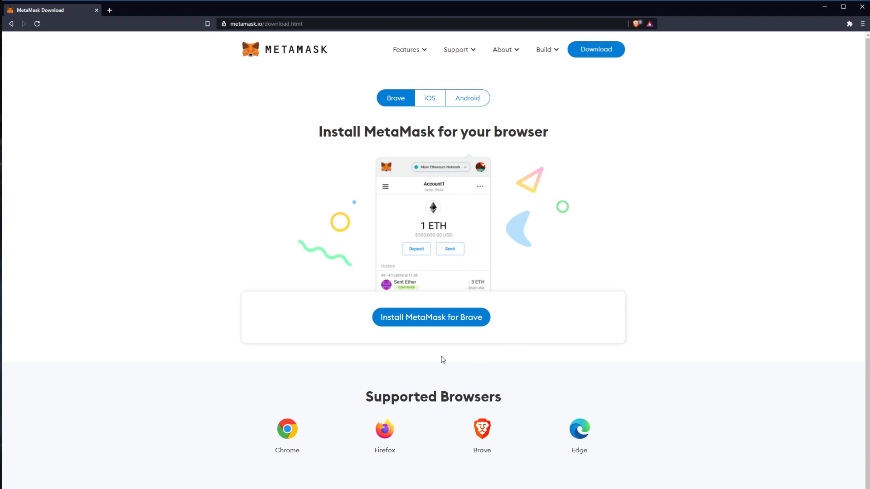
left_click(433, 323)
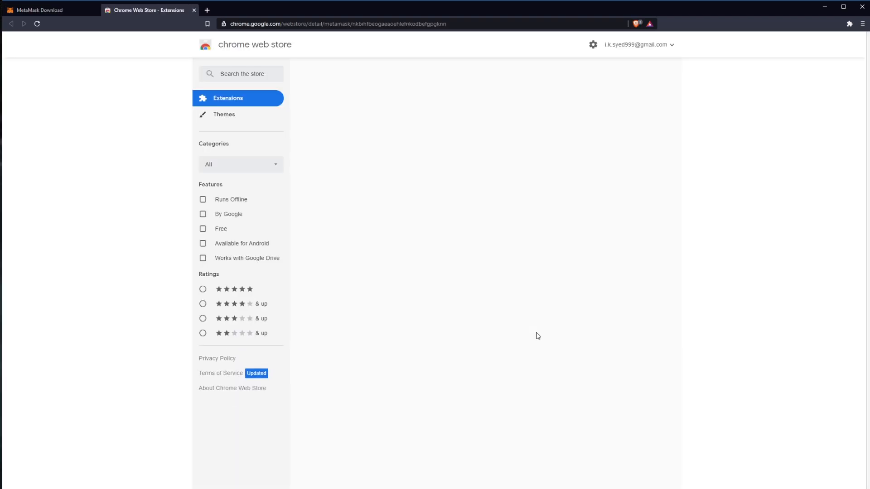
left_click(604, 105)
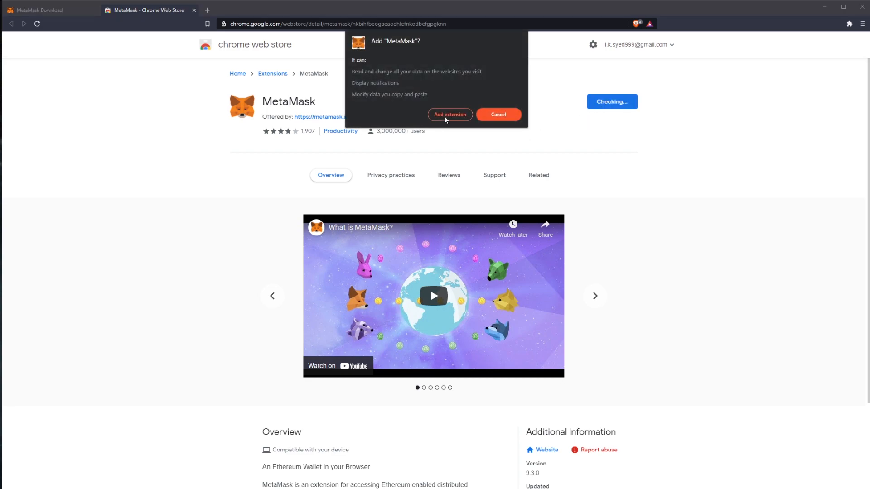
left_click(444, 114)
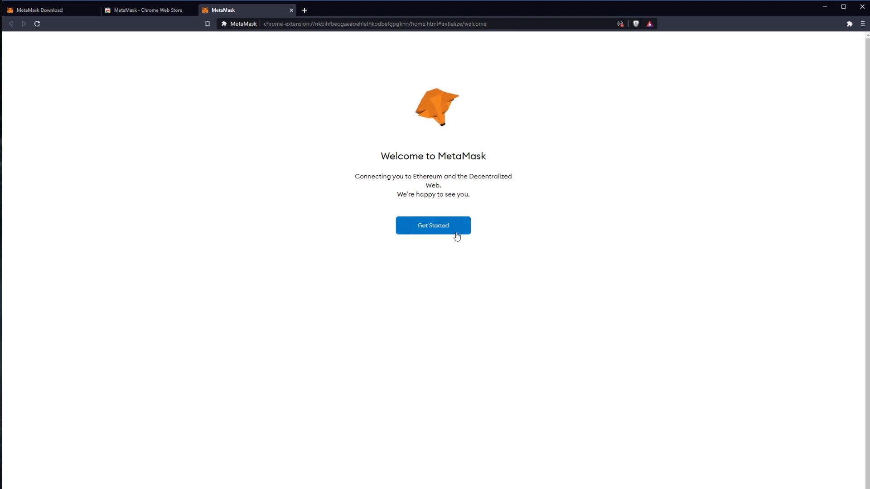
Create a new MetaMask wallet, agreeing to share usage data, setting the wallet password and accepting the Terms of Use.
left_click(437, 227)
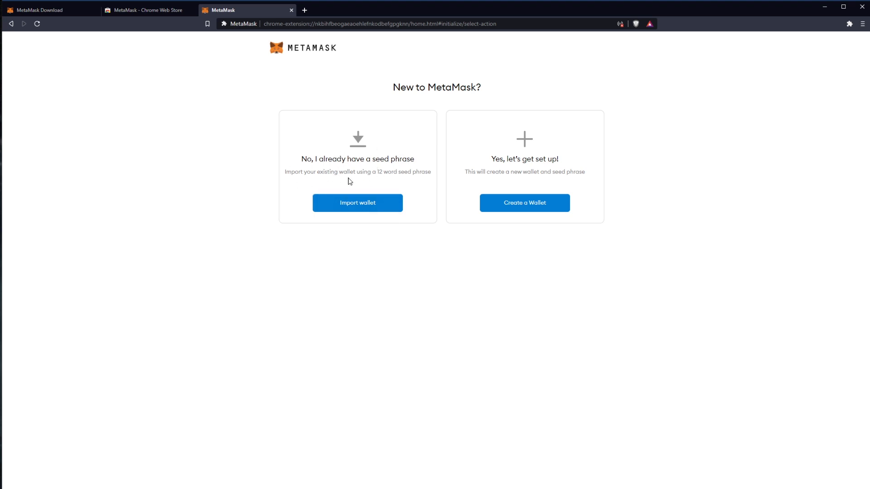
left_click(524, 207)
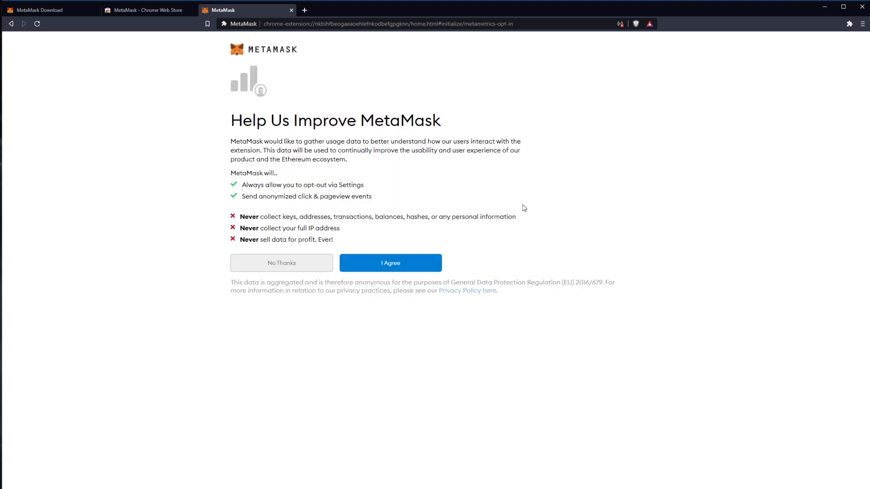
left_click(402, 268)
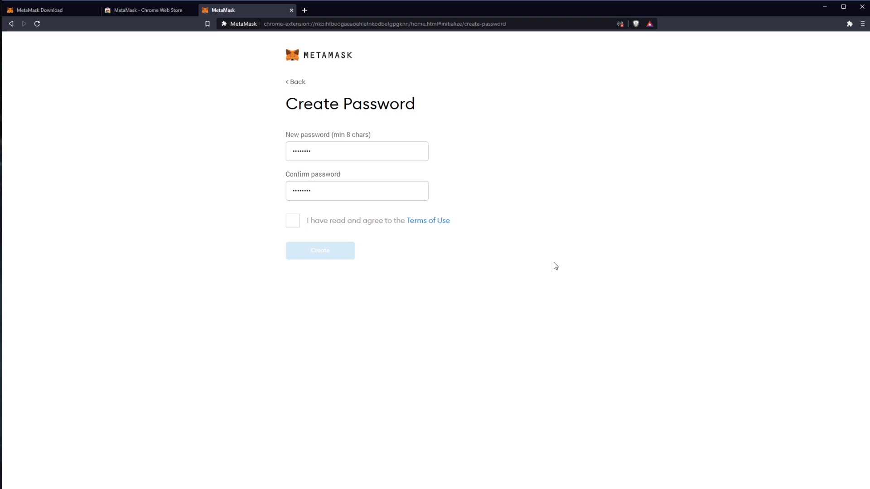
left_click(299, 225)
left_click(326, 251)
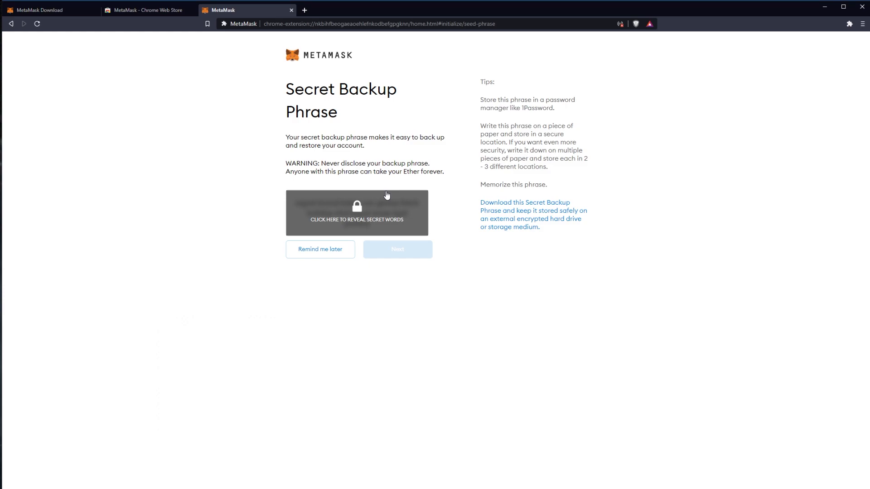
Reveal the secret backup phrase and copy it into a new Notepad document.
left_click(360, 211)
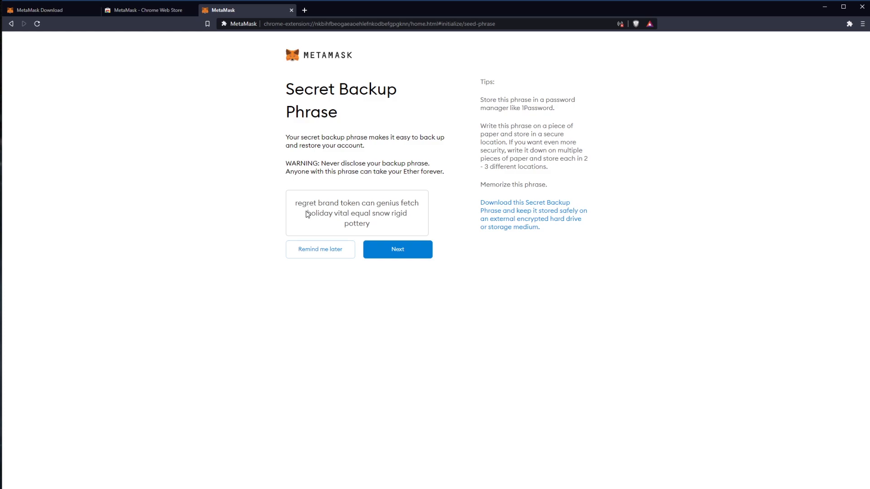
left_click_drag(297, 202, 386, 229)
key("ctrl+c")
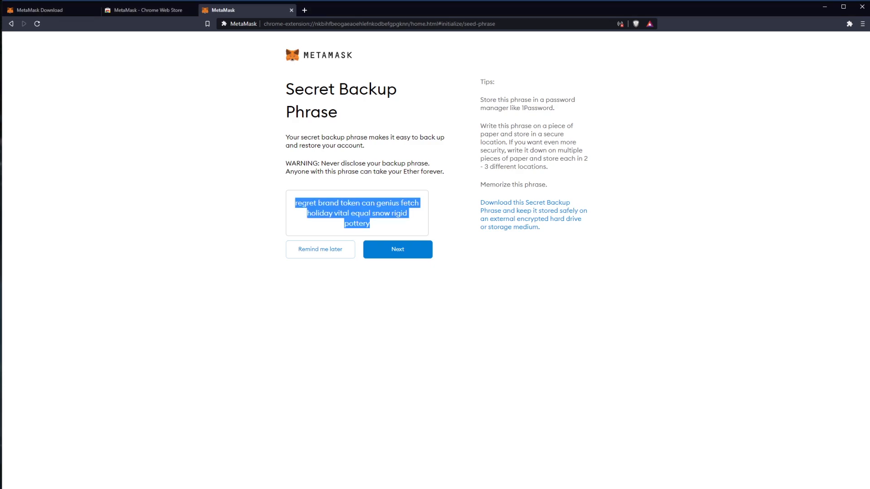
key("super")
type("no")
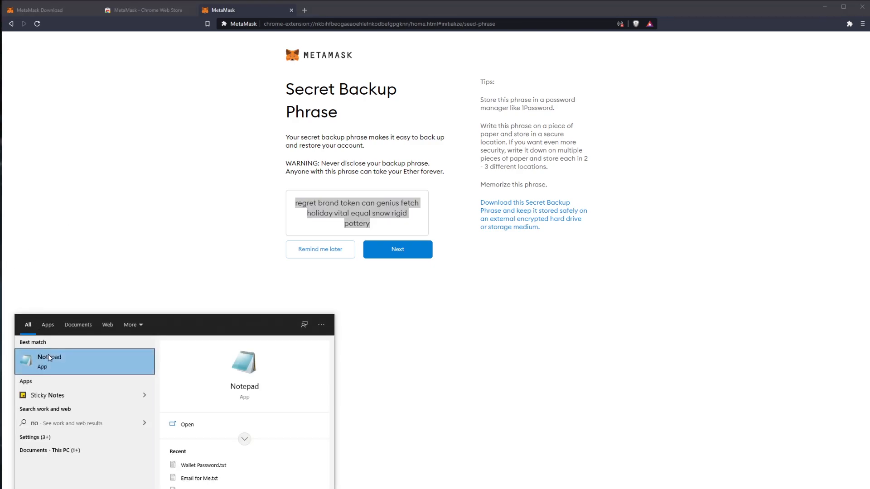
left_click(48, 356)
left_click_drag(610, 53, 308, 115)
key("ctrl+v")
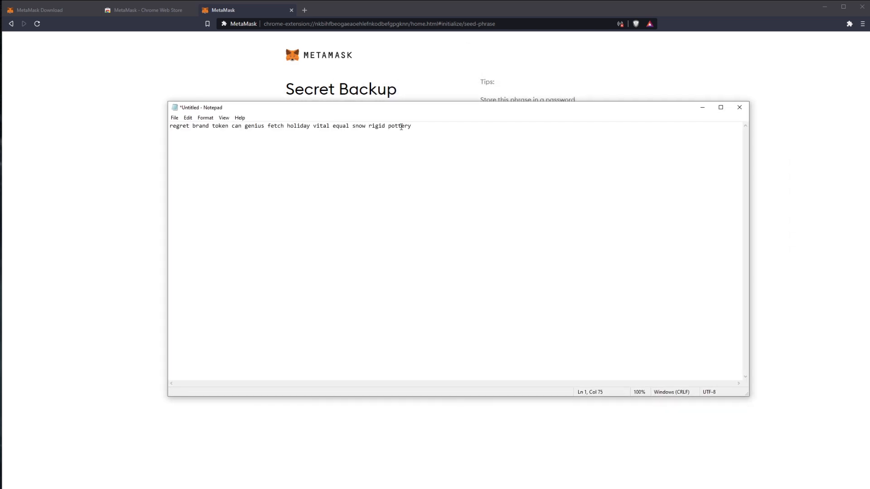
left_click(702, 107)
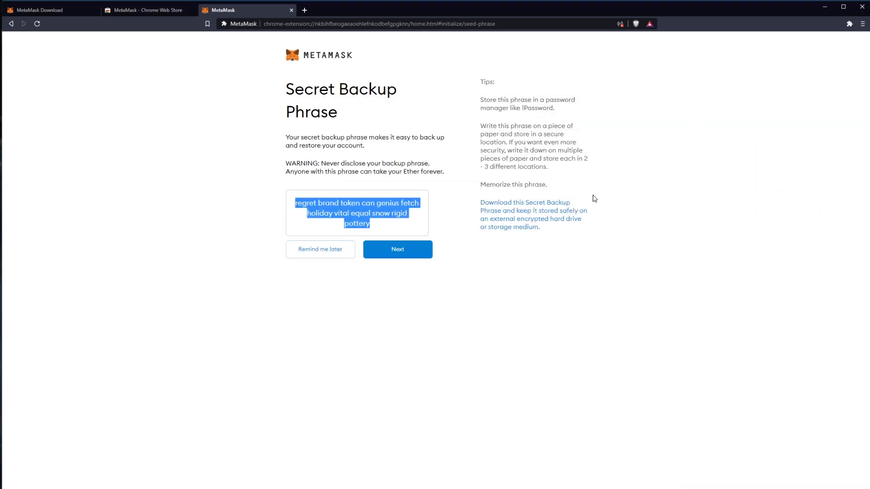
Proceed to the backup phrase confirmation and place the Notepad window beside the word choices.
left_click(430, 258)
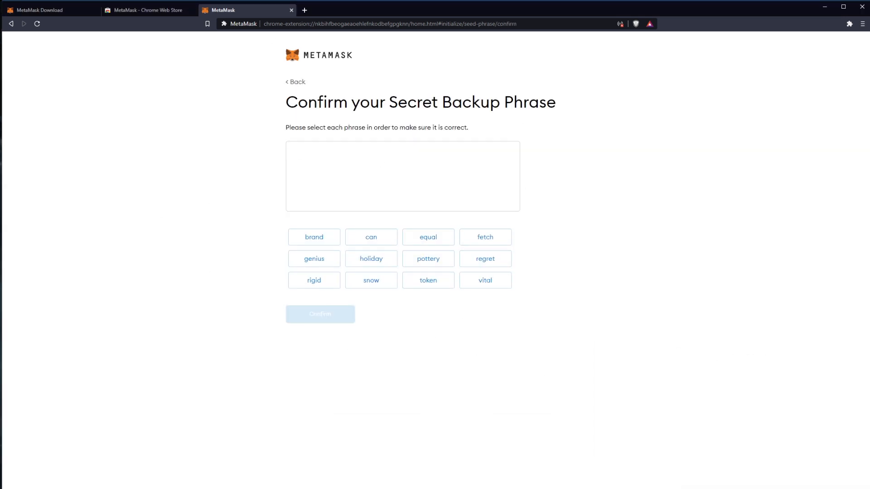
key("alt+Tab")
left_click_drag(485, 111, 818, 161)
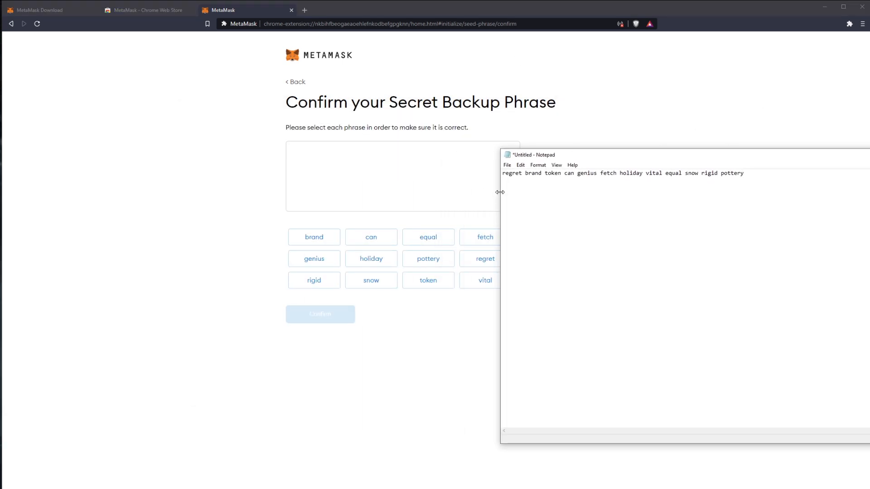
left_click_drag(543, 156, 605, 159)
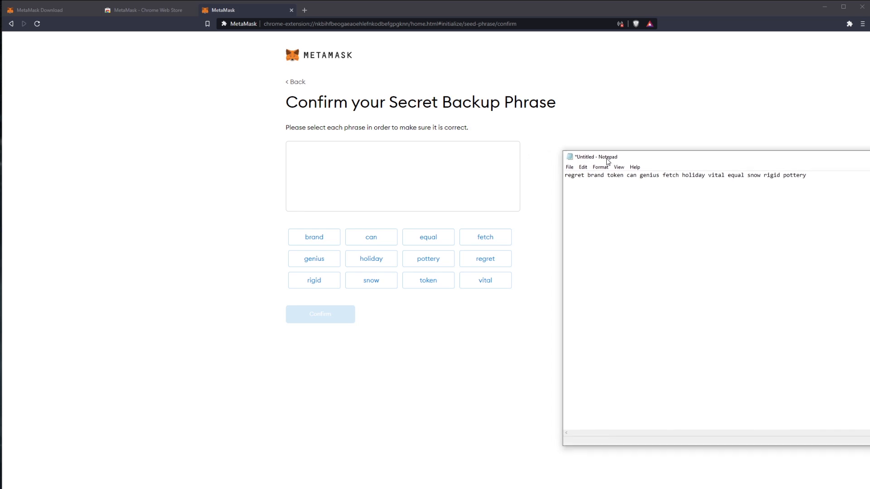
Confirm the secret backup phrase by selecting its words in order, and finish the wallet setup, dismissing the token swapping announcement.
left_click(484, 266)
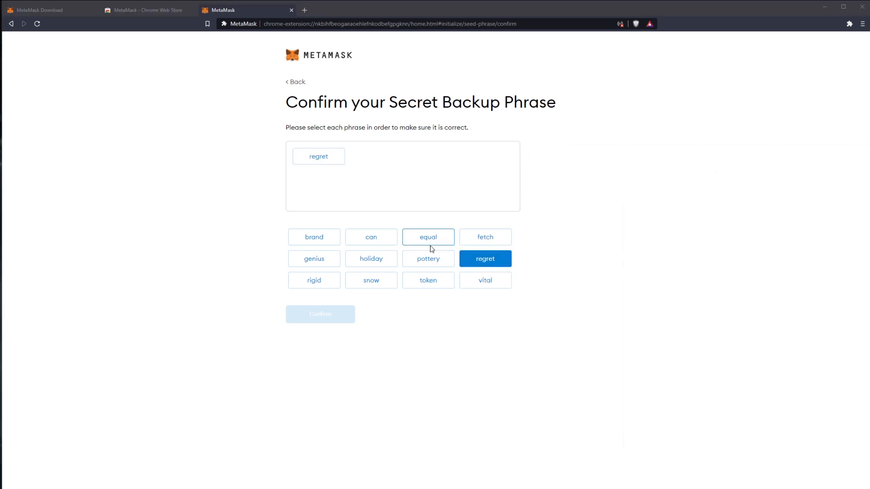
left_click(323, 242)
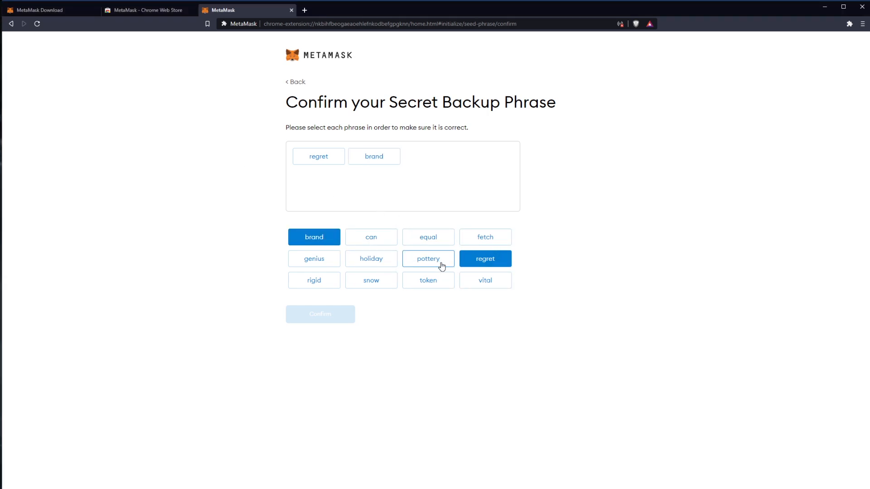
left_click(410, 284)
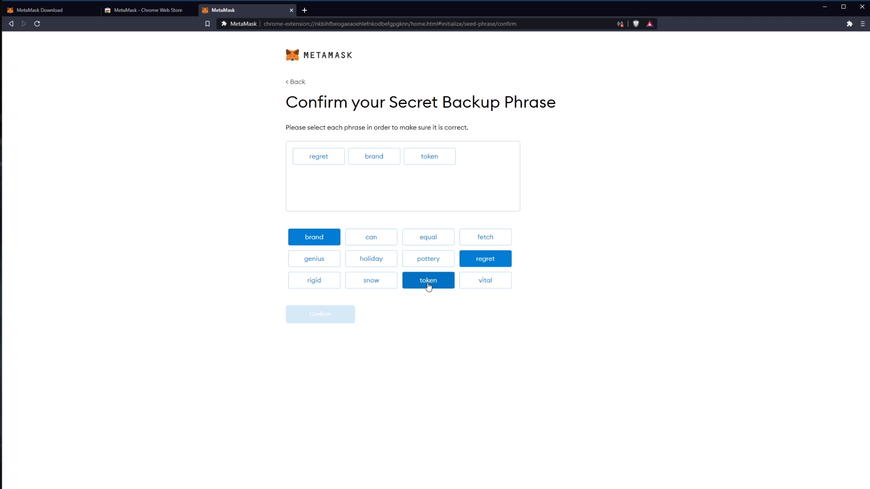
left_click(375, 235)
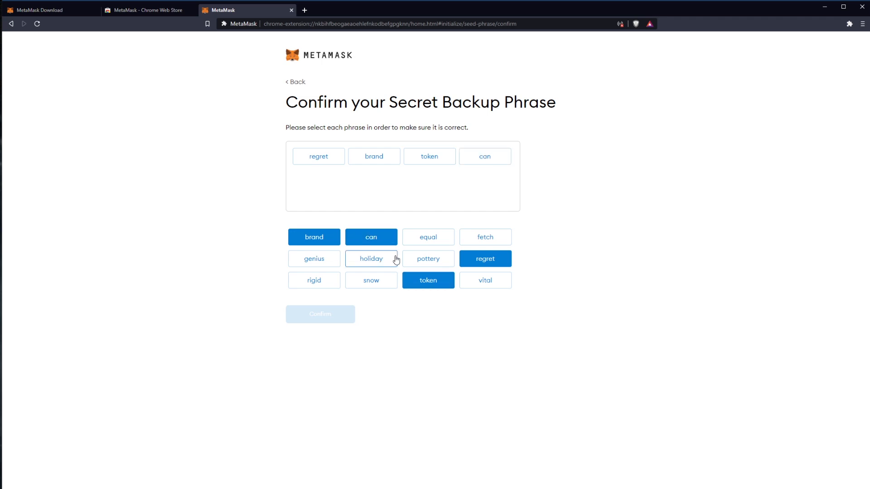
left_click(326, 267)
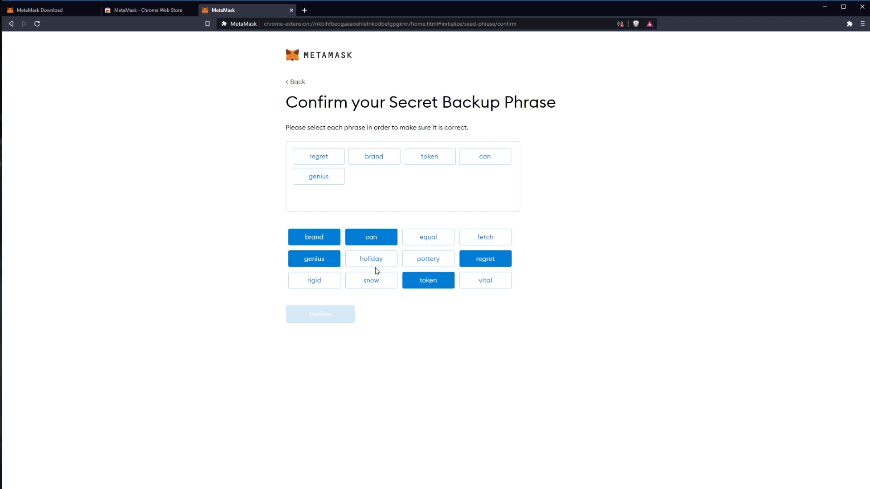
left_click(467, 245)
left_click(374, 257)
left_click(481, 286)
left_click(426, 243)
left_click(372, 280)
left_click(331, 283)
left_click(428, 259)
left_click(334, 313)
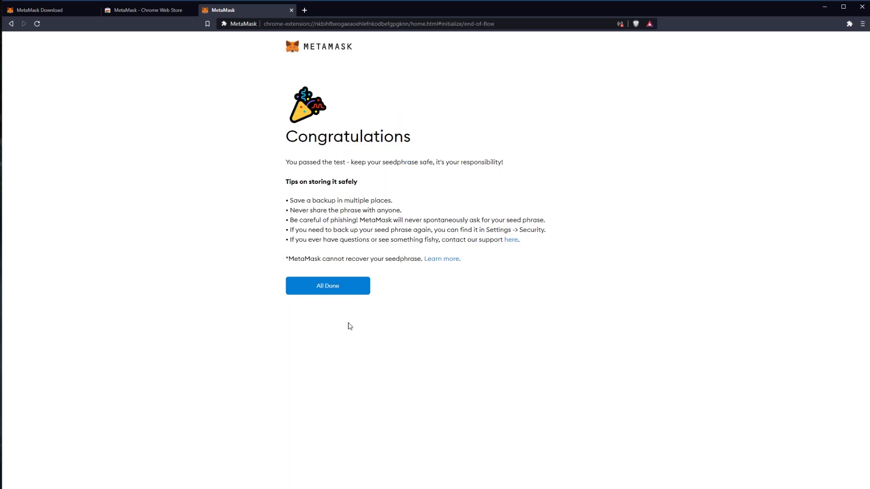
left_click(336, 286)
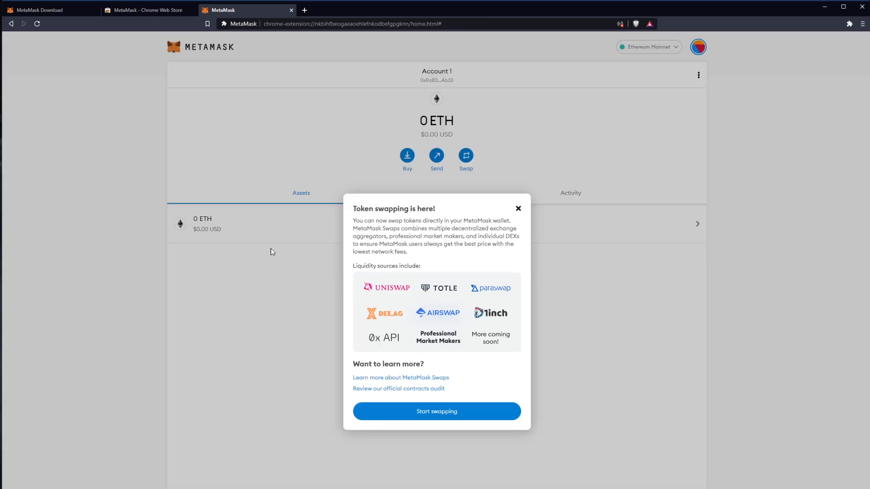
left_click(518, 208)
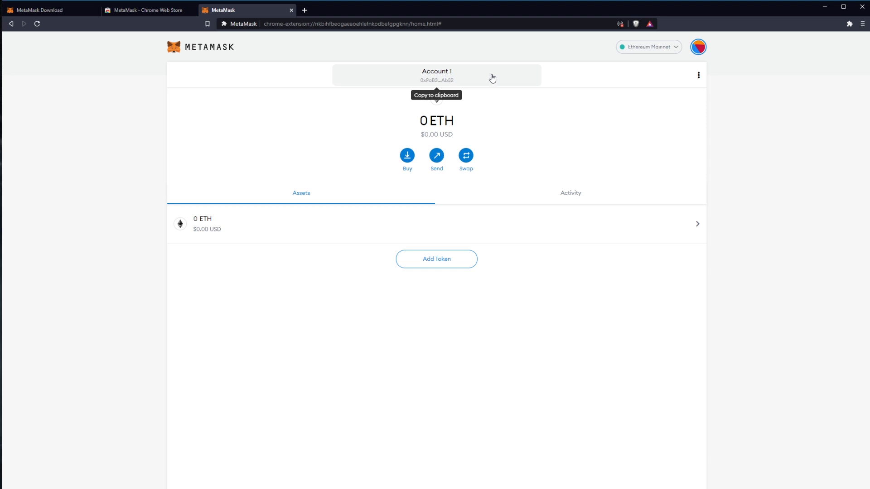
Copy the wallet address of Account 1 into the Notepad document, below the backup phrase.
left_click(453, 79)
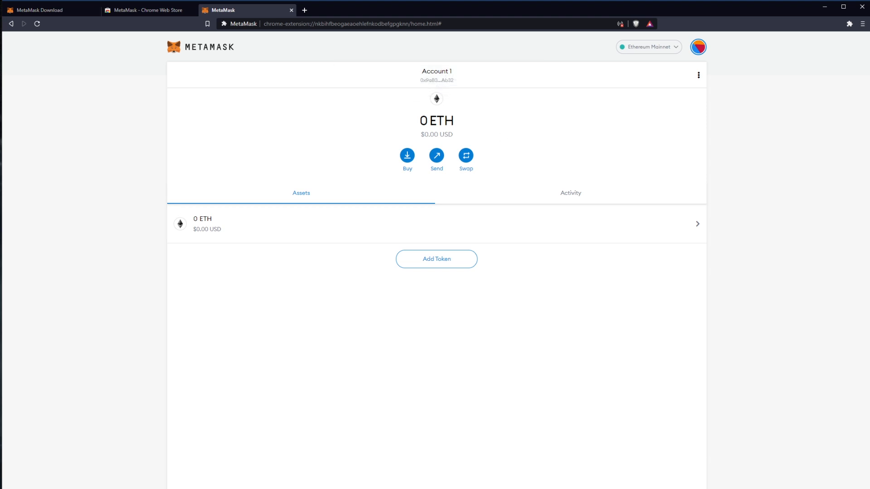
left_click_drag(869, 162, 366, 94)
key("Return")
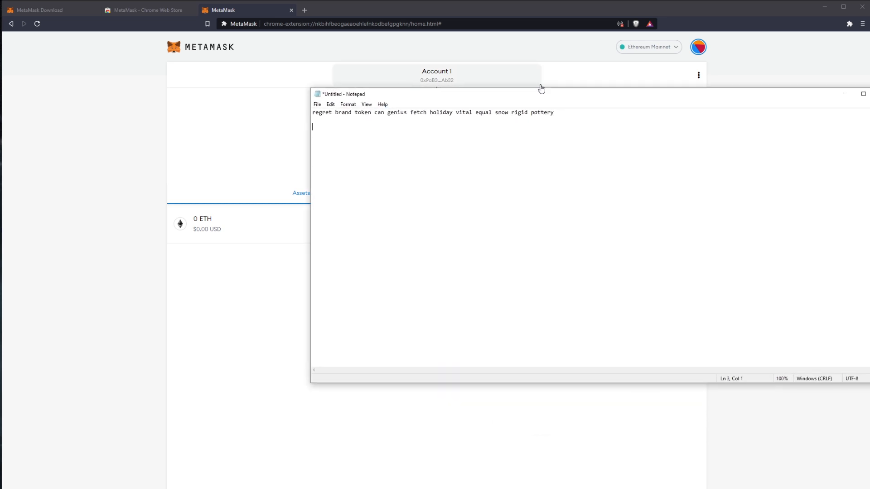
type("0x9aB35e35067a46cB0FadCc1Cd82Dc5Dc6BB7Ab32")
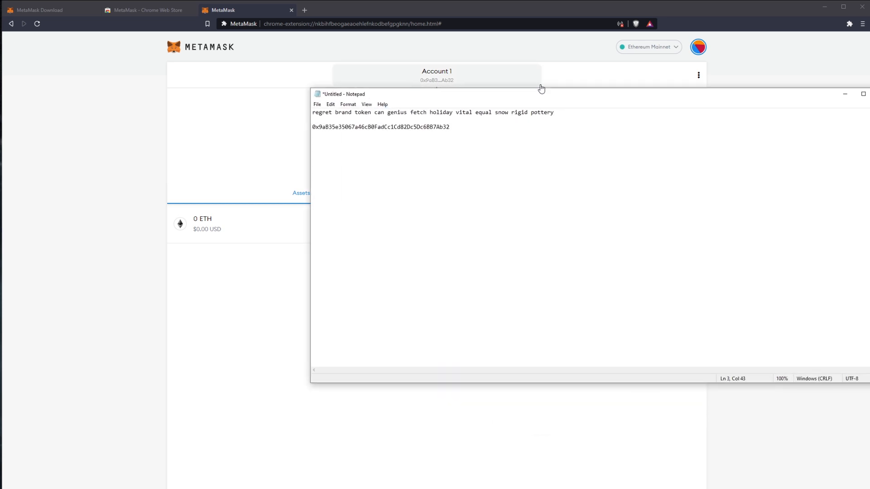
left_click(845, 93)
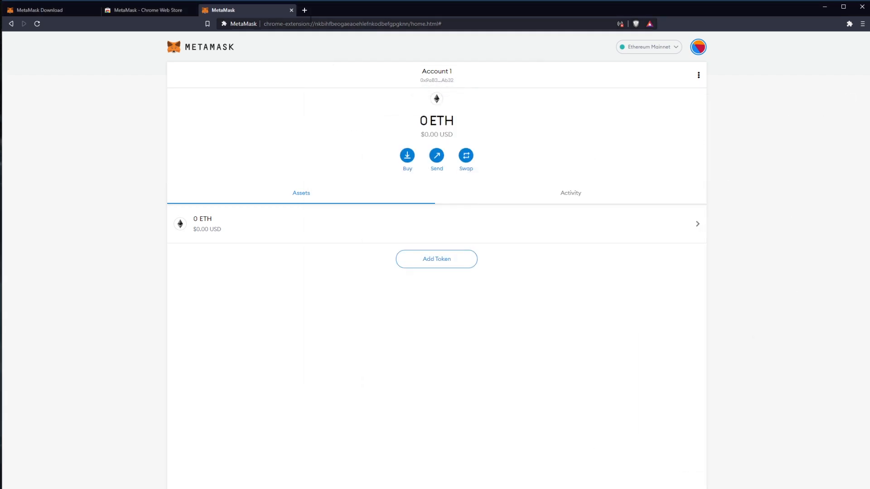
Open the Ethermine mining pool site in a new browser tab and copy the wallet address from the Notepad document.
left_click(305, 10)
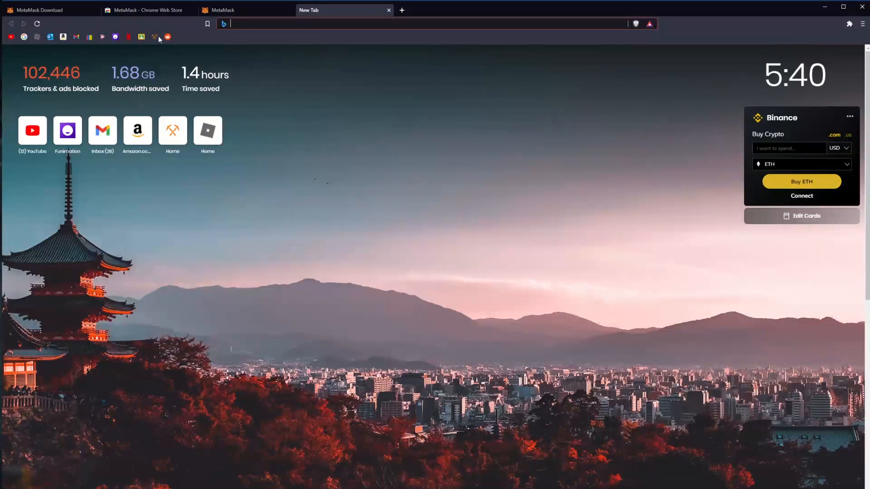
left_click(154, 37)
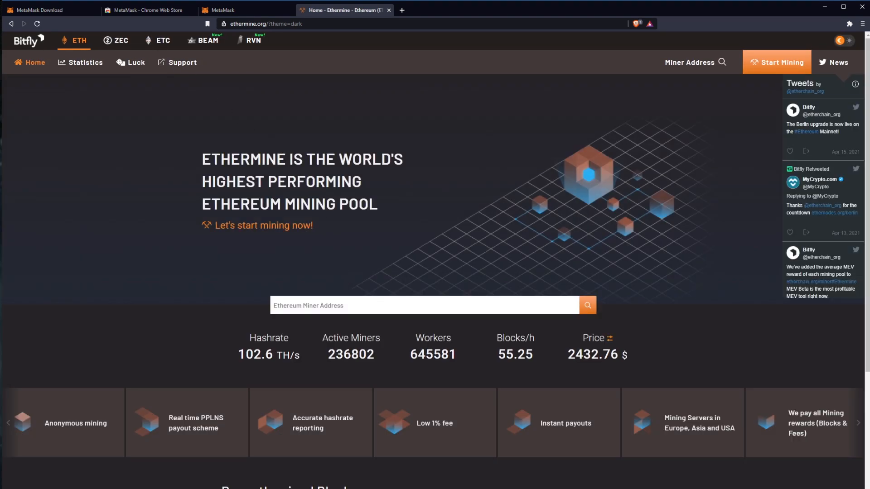
key("alt+Tab")
left_click_drag(450, 127, 290, 152)
key("ctrl+c")
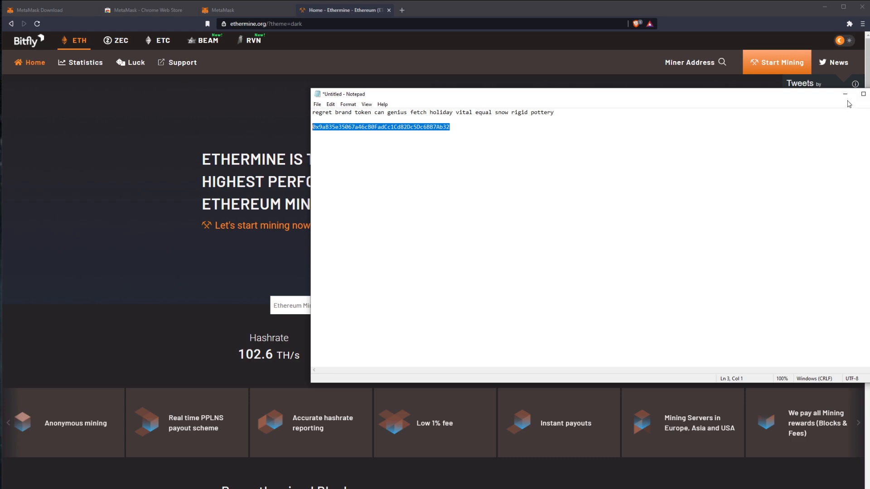
Look up the copied wallet address in Ethermine's miner address search and review its dashboard.
key("alt+Tab")
left_click(497, 303)
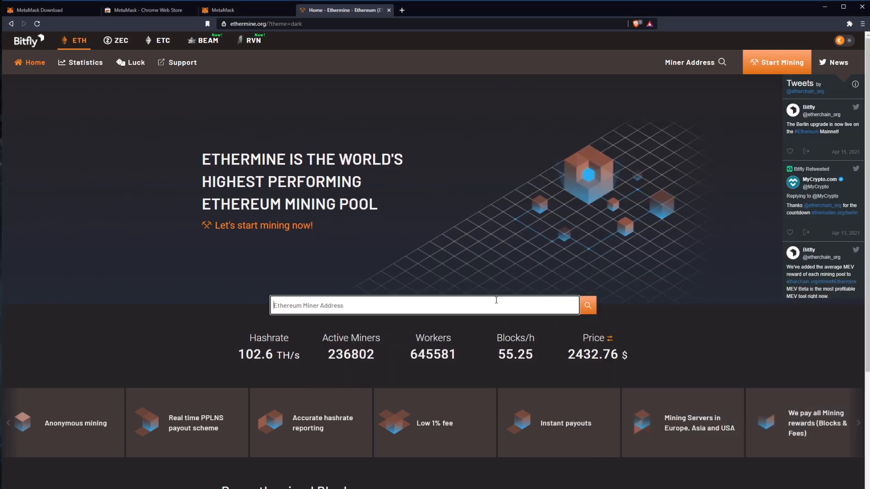
key("ctrl+v")
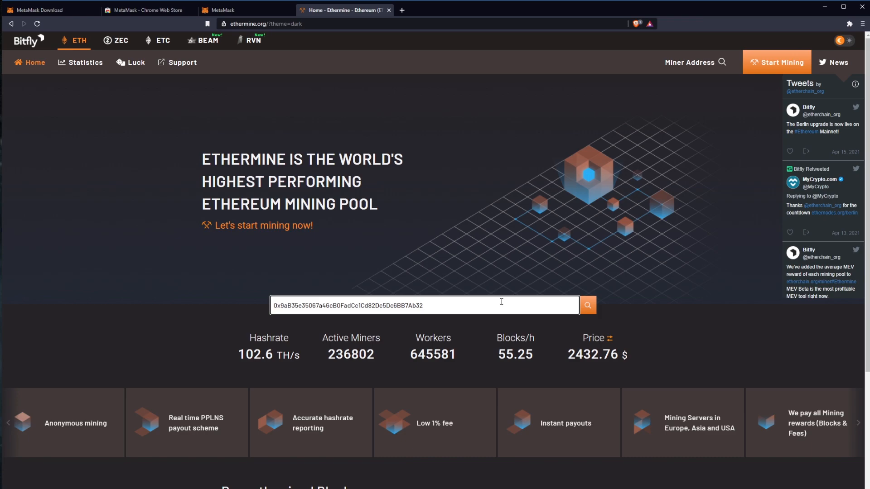
key("Return")
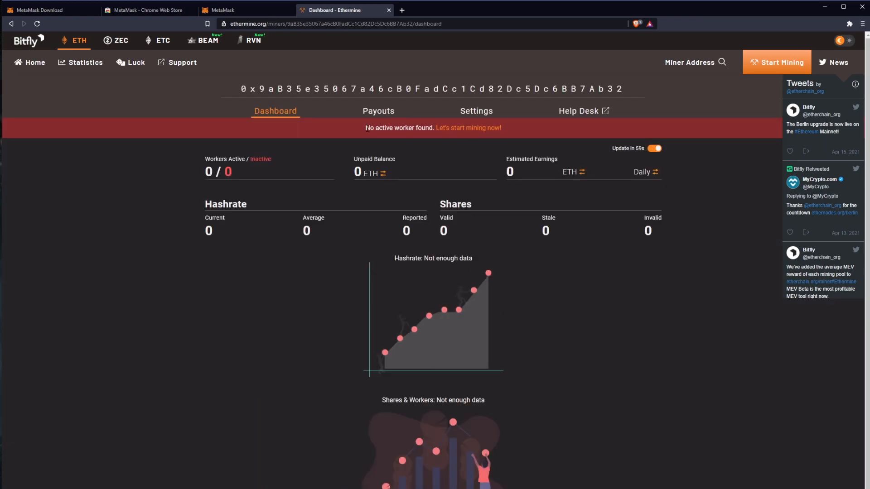
scroll(382, 159, "down", 3)
scroll(349, 213, "up", 3)
scroll(346, 231, "up", 1)
Open the lolMiner releases page on GitHub in a new tab and download lolMiner_v1.26_Win64.zip to Local Disk (D:).
left_click(402, 10)
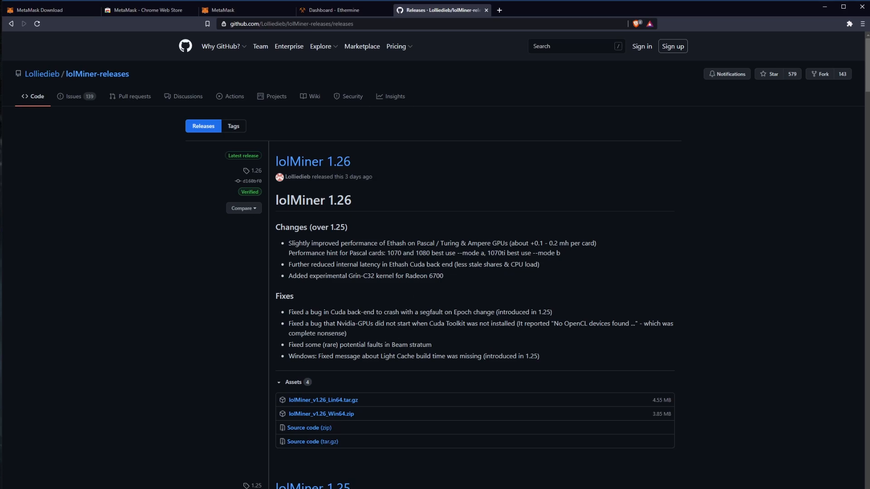
left_click(343, 416)
left_click_drag(198, 2, 198, 33)
left_click(39, 107)
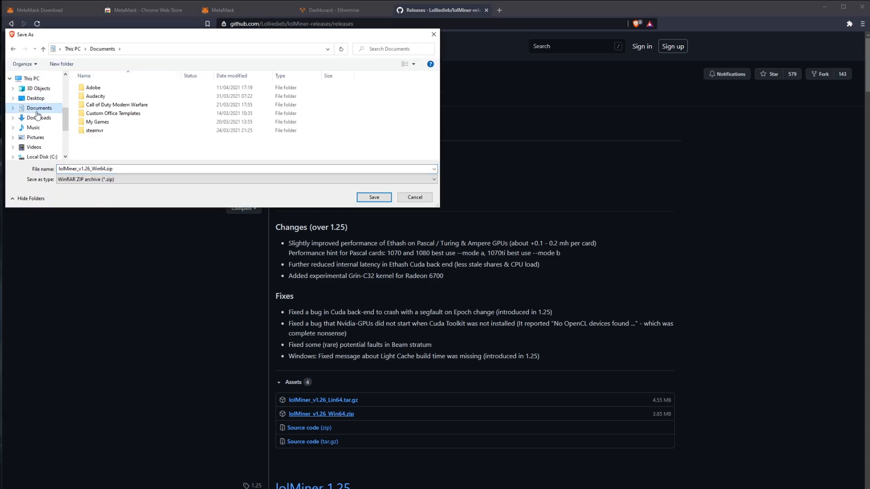
left_click(41, 157)
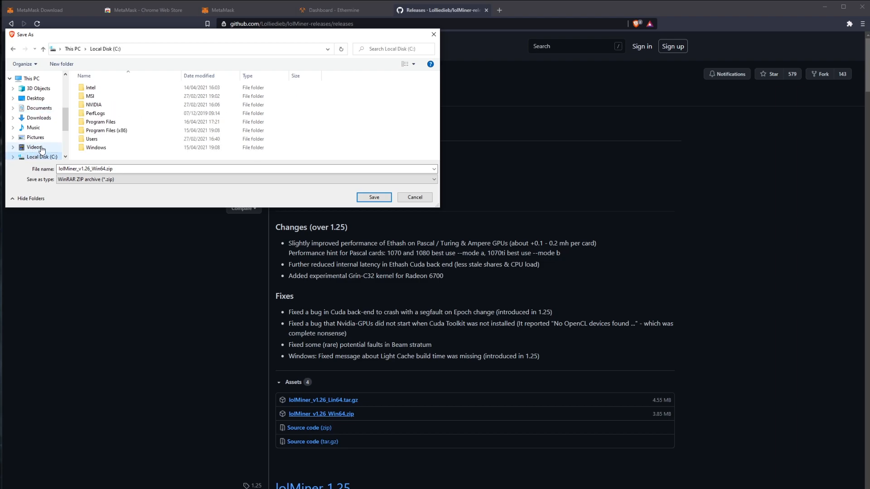
left_click(42, 144)
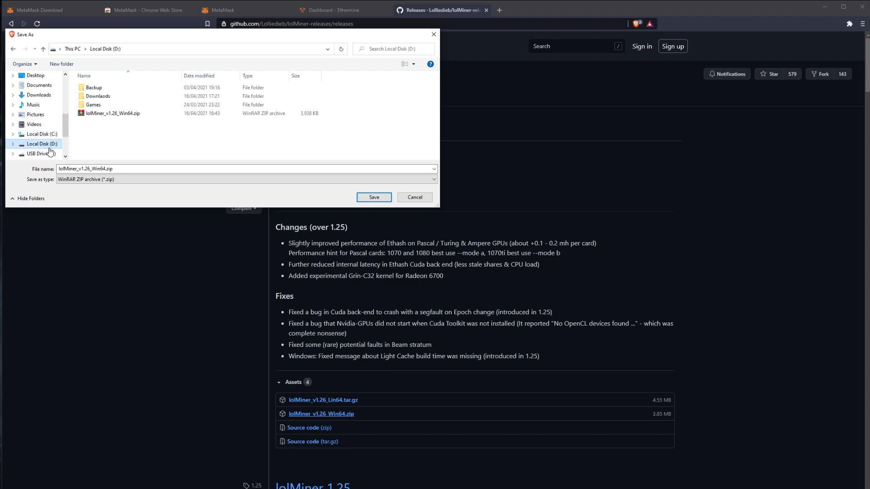
right_click(120, 116)
left_click(100, 119)
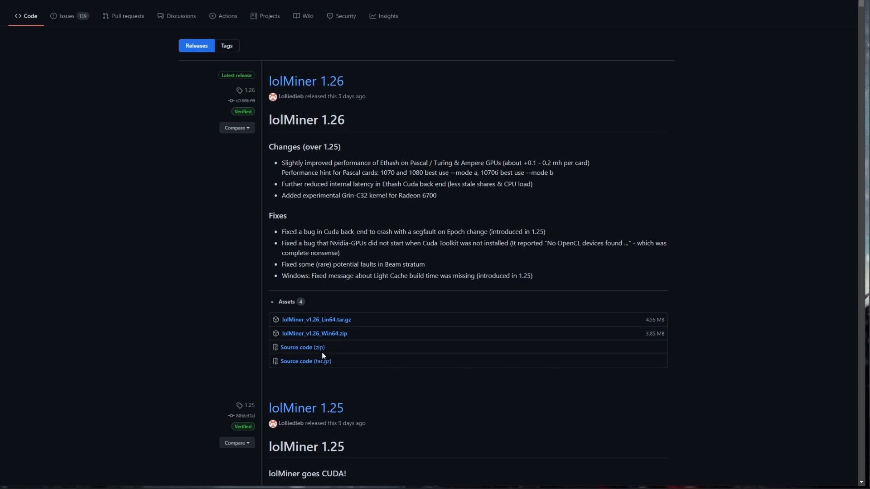
left_click(341, 333)
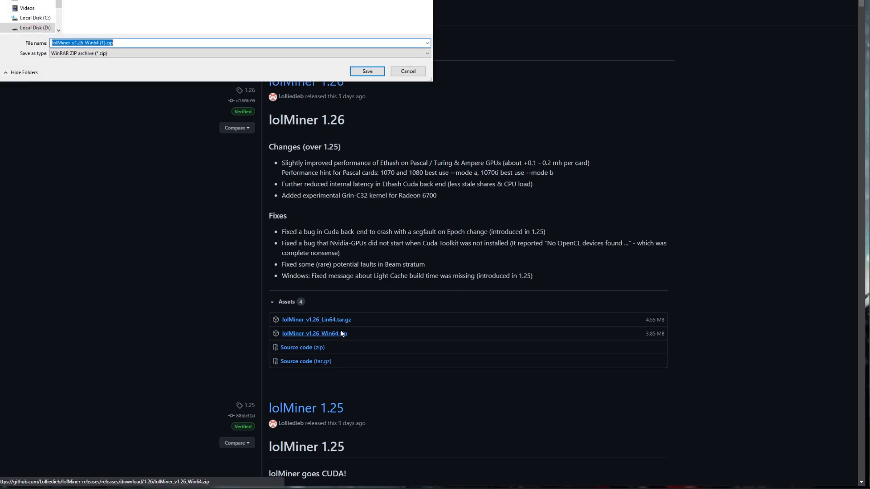
left_click(367, 71)
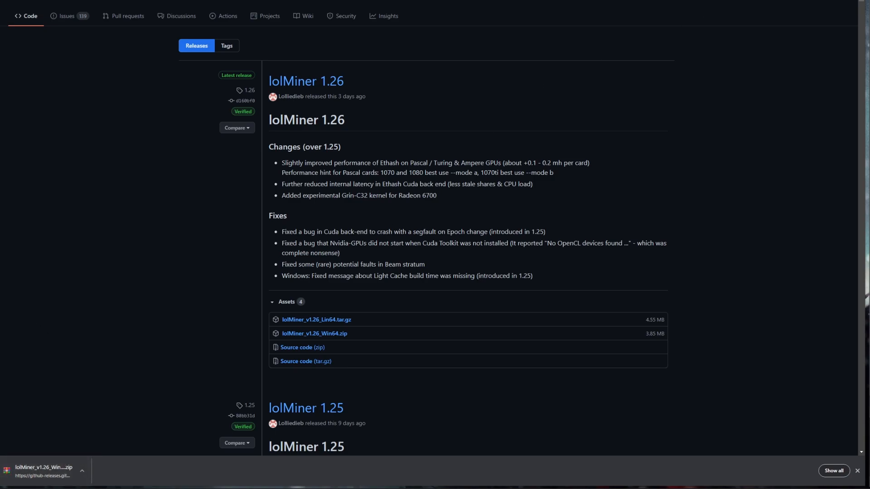
Open the Security page within the browser's Privacy and security settings.
key("alt+f")
left_click(761, 137)
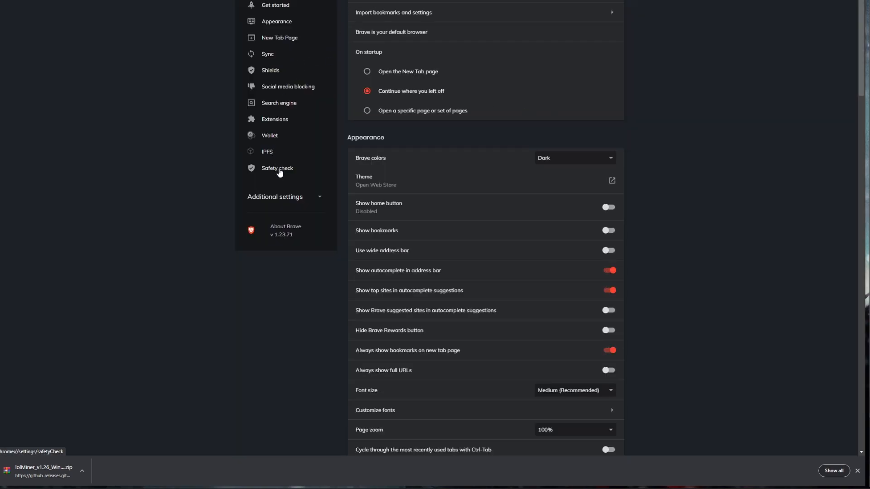
left_click(292, 203)
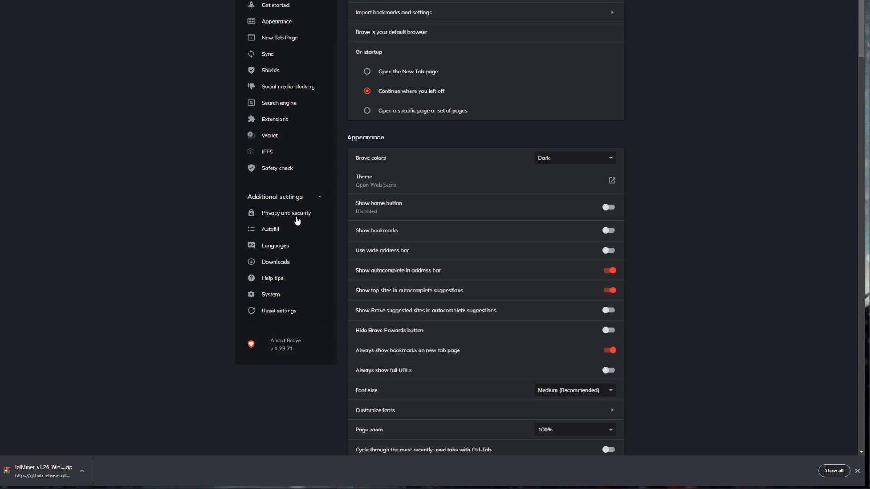
left_click(298, 216)
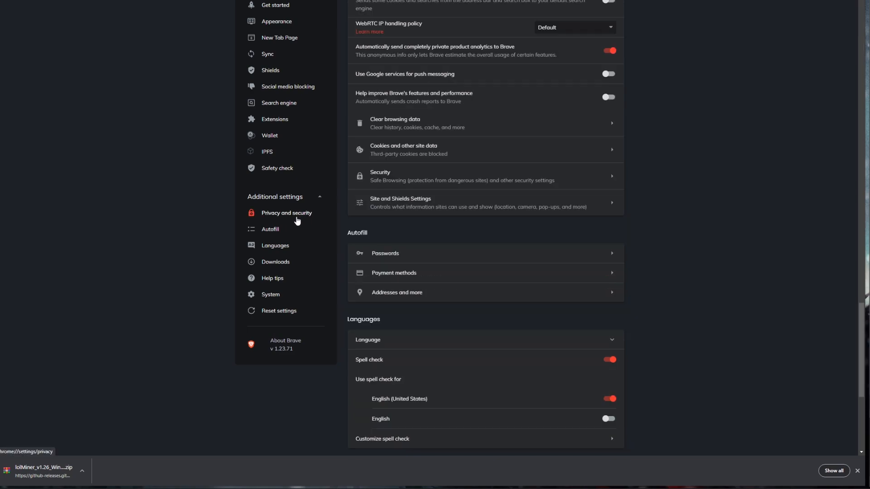
left_click(416, 180)
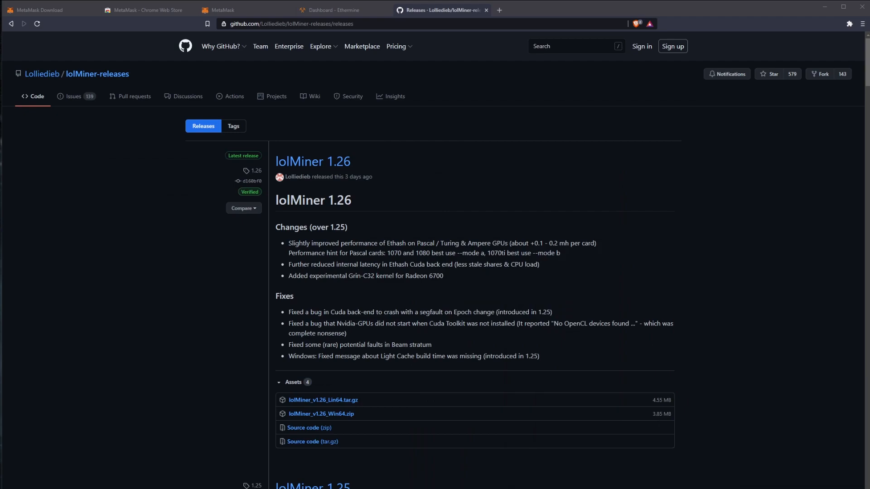
Minimize the browser, extract the lolMiner archive directly onto the desktop, and place the 1.26 folder beside the archive.
left_click(824, 6)
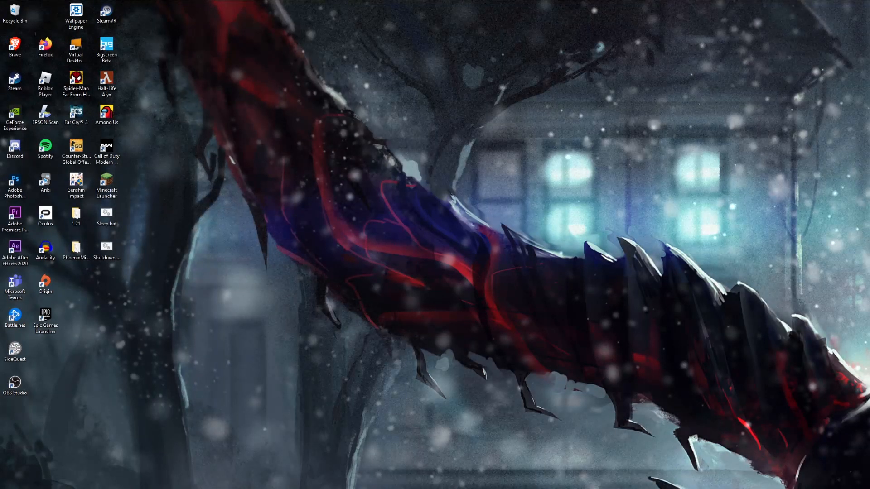
left_click_drag(496, 195, 485, 194)
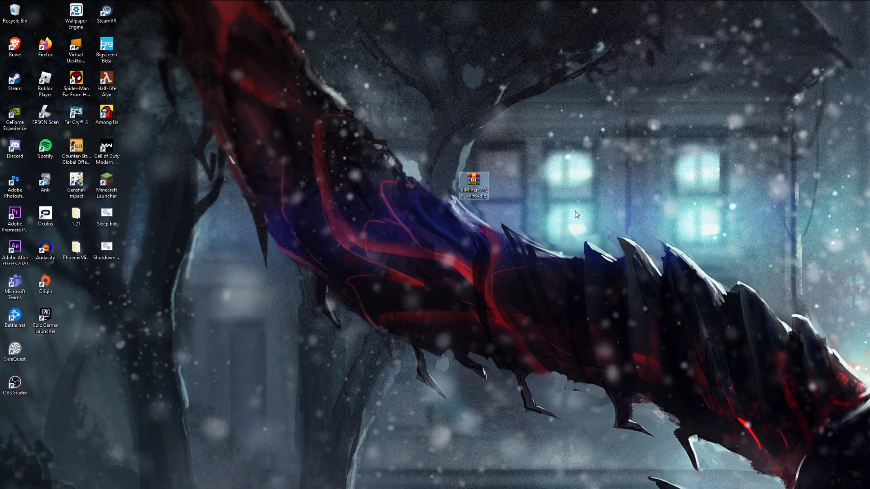
left_click_drag(513, 138, 431, 263)
right_click(477, 183)
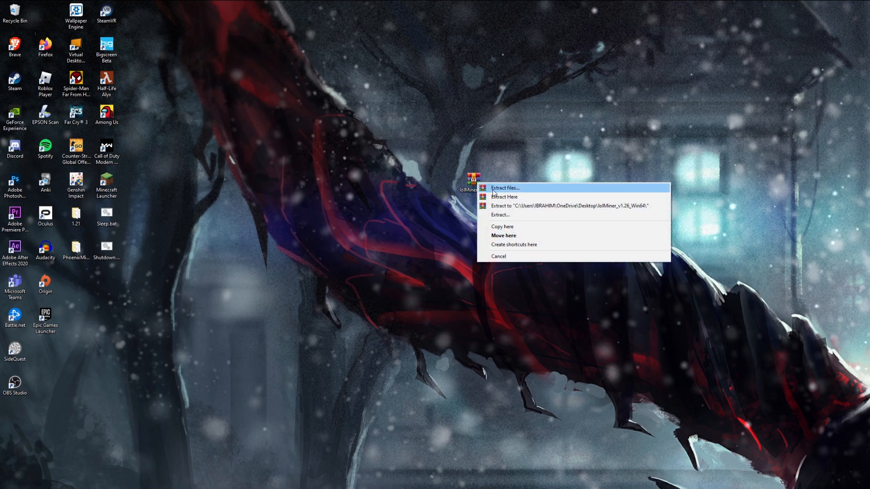
left_click(497, 197)
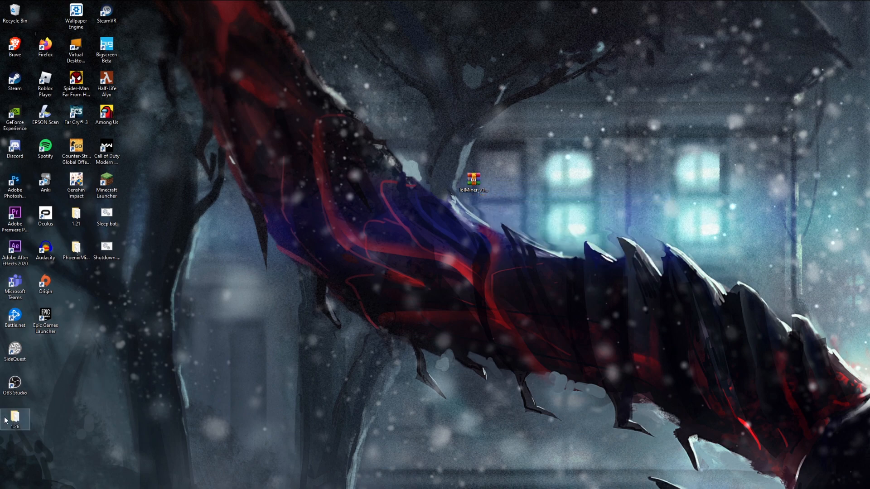
left_click_drag(15, 418, 447, 185)
left_click_drag(496, 220, 418, 156)
left_click(521, 218)
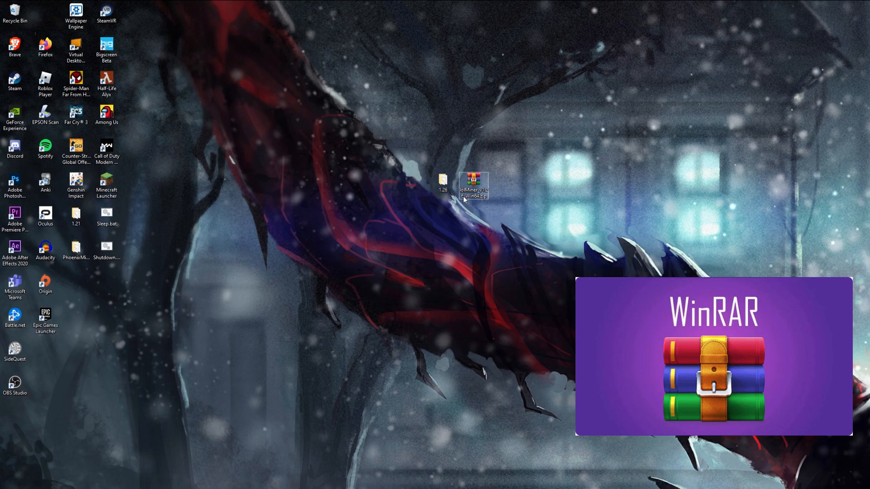
Move the 1.26 folder farther from the lolMiner archive and delete the archive from the desktop.
left_click_drag(444, 192, 415, 195)
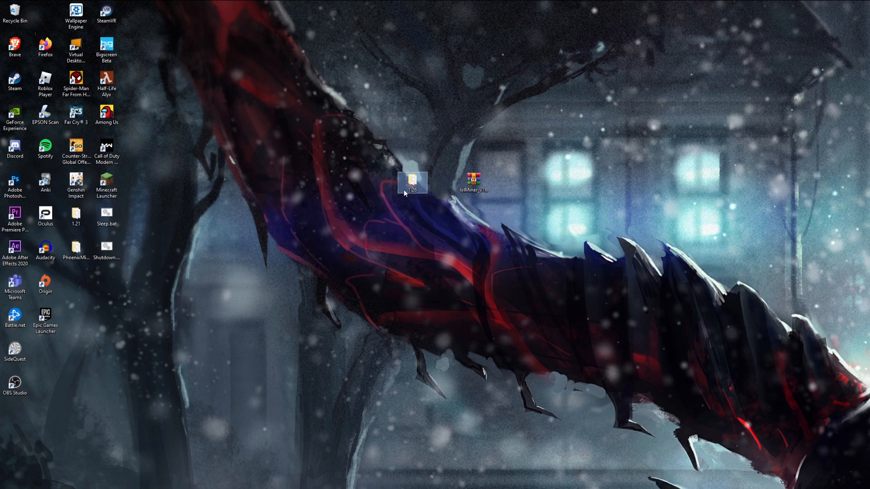
right_click(461, 172)
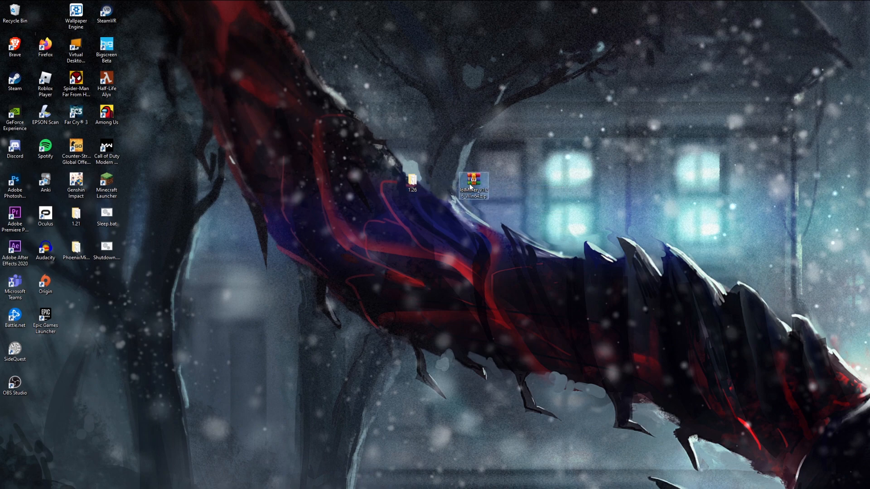
left_click(485, 336)
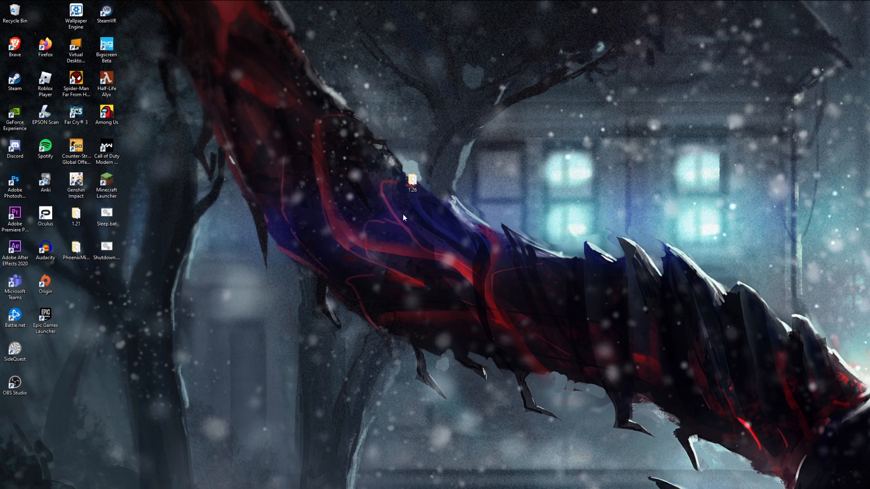
Open the 1.26 folder from the desktop and reposition its window near the middle of the desktop.
double_click(413, 181)
left_click_drag(650, 195, 278, 0)
left_click_drag(347, 5, 452, 148)
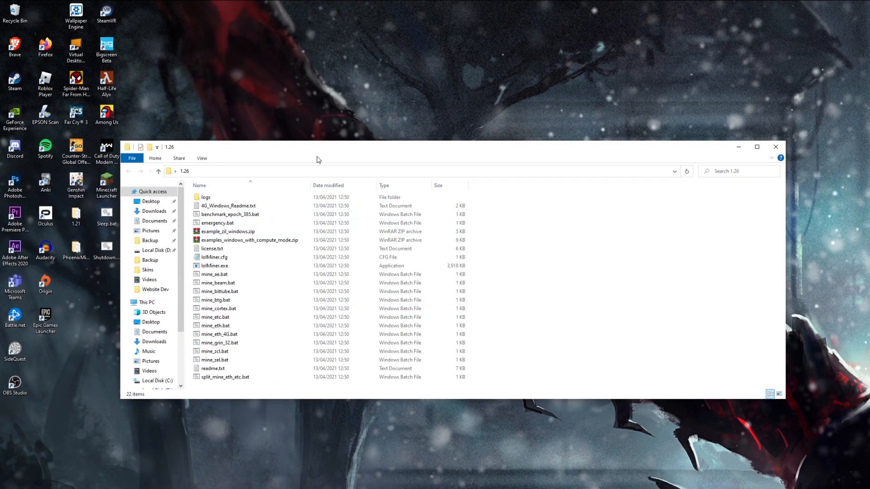
left_click_drag(270, 148, 226, 129)
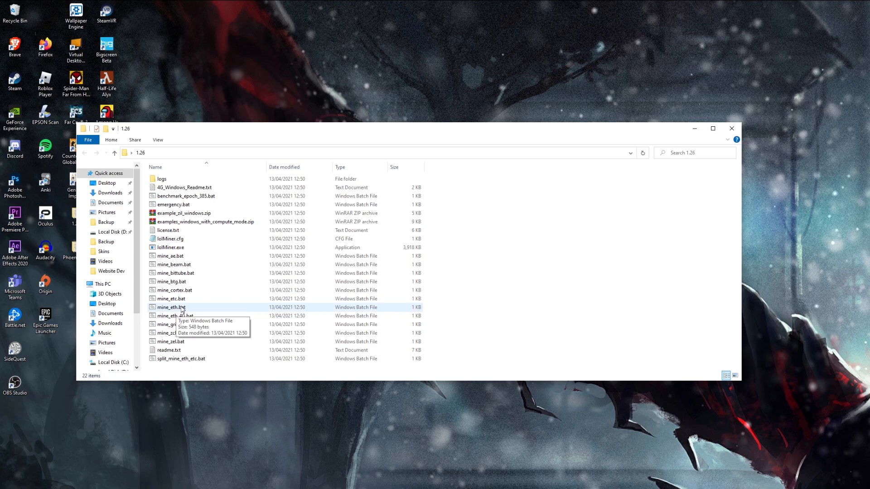
Open mine_eth.bat for editing in Notepad and place its window over the 1.26 folder window.
right_click(182, 310)
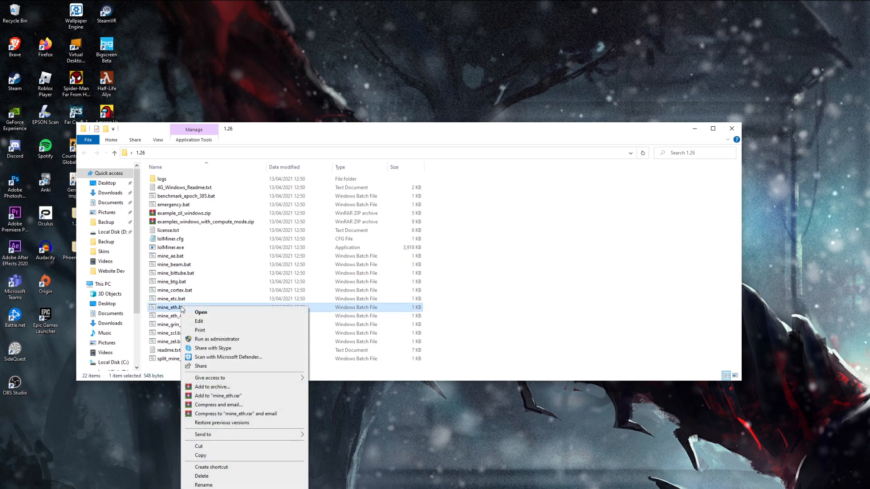
left_click(204, 323)
left_click_drag(510, 56, 153, 123)
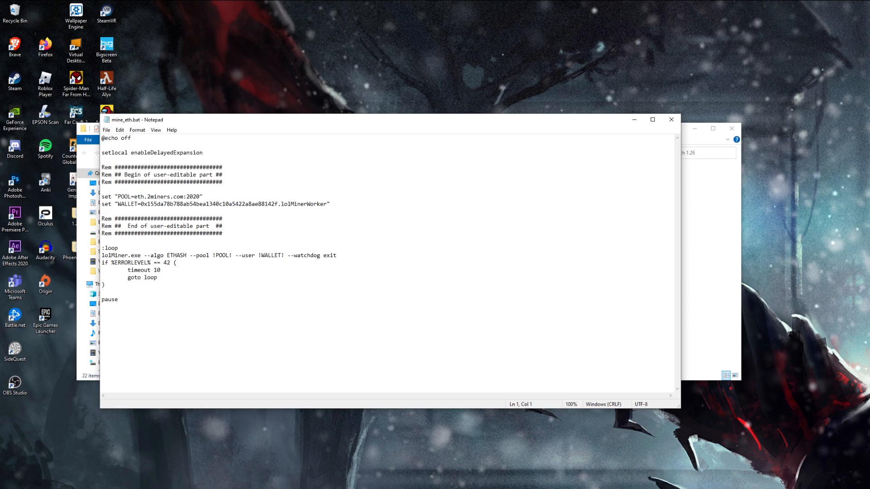
Switch to Ethermine in the browser, open its mining connection guide, and copy the Europe server address eu1.ethermine.org.
key("alt+Tab")
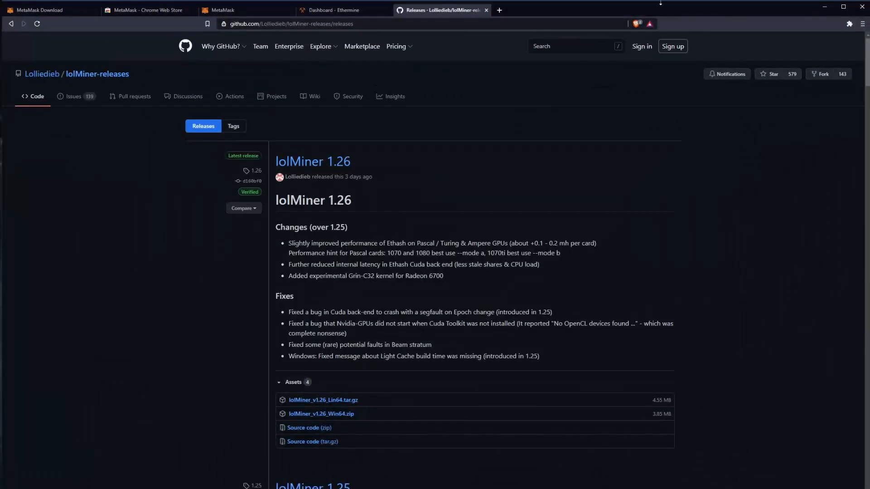
left_click(321, 10)
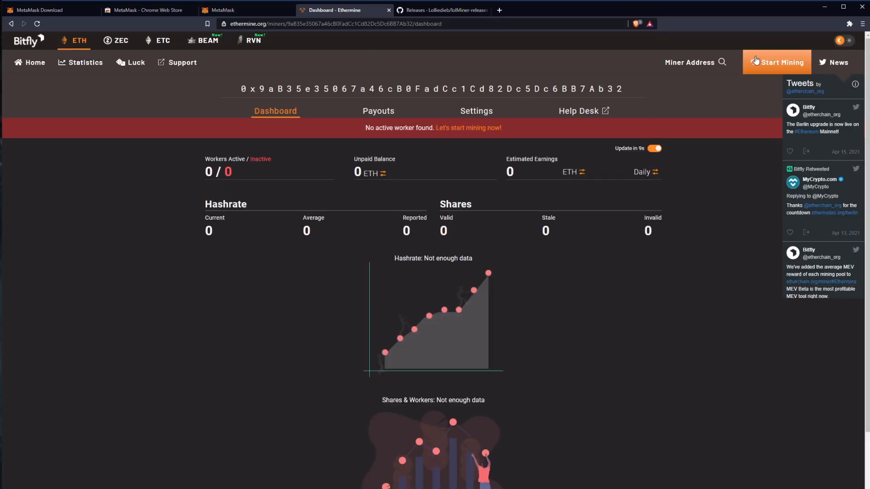
left_click(765, 68)
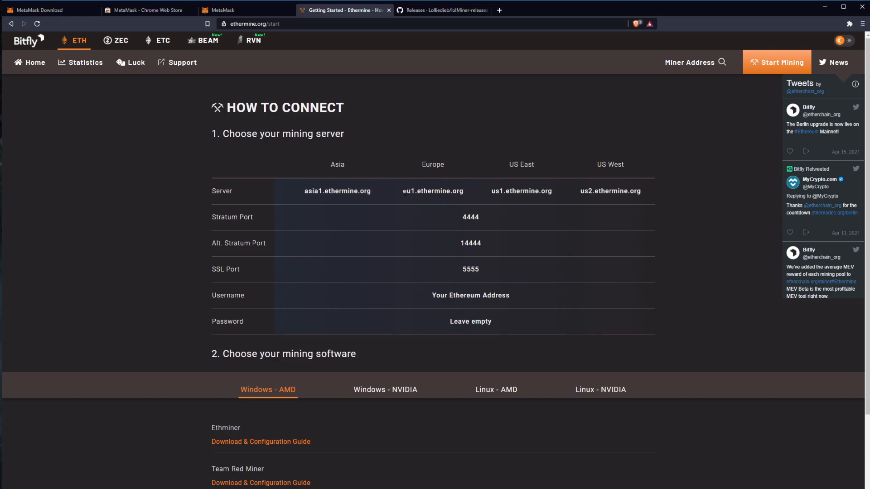
left_click_drag(403, 190, 473, 193)
key("ctrl+c")
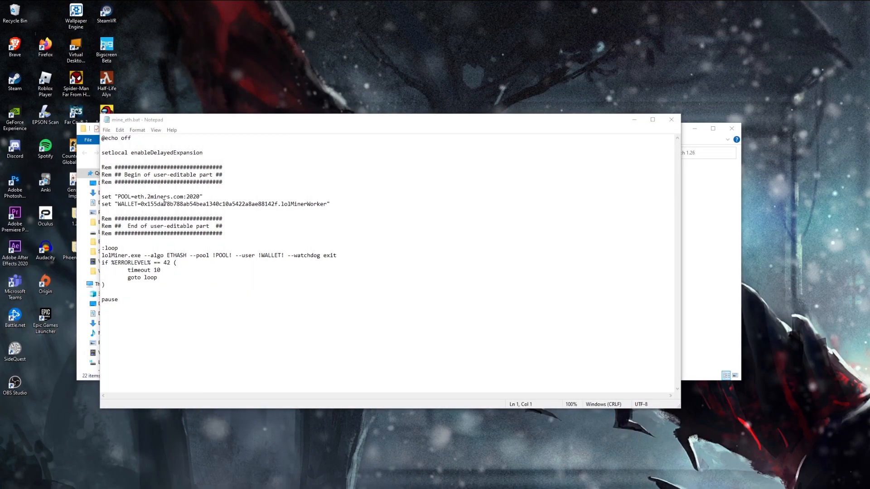
Replace the host eth.2miners.com on the POOL line of mine_eth.bat with the copied server address eu1.ethermine.org.
left_click_drag(134, 196, 184, 198)
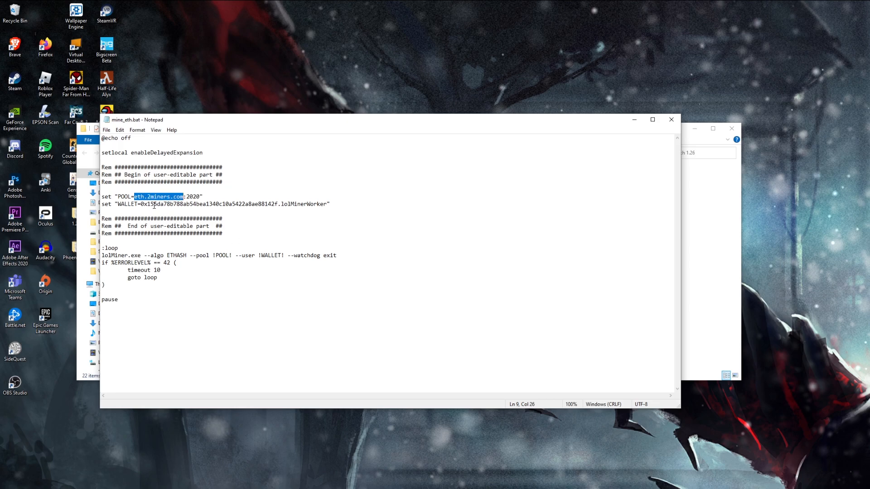
key("BackSpace")
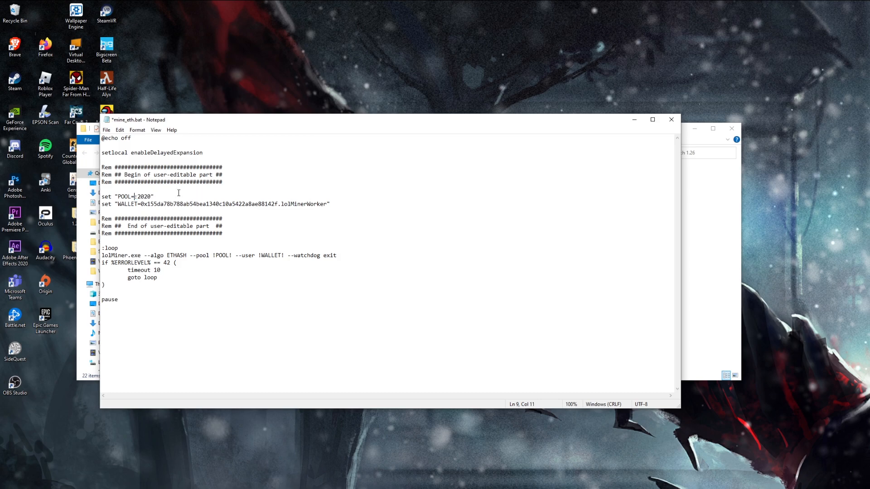
key("ctrl+v")
Copy the stratum port 4444 from Ethermine's connection guide and use it as the port on the POOL line of mine_eth.bat.
key("alt+Tab")
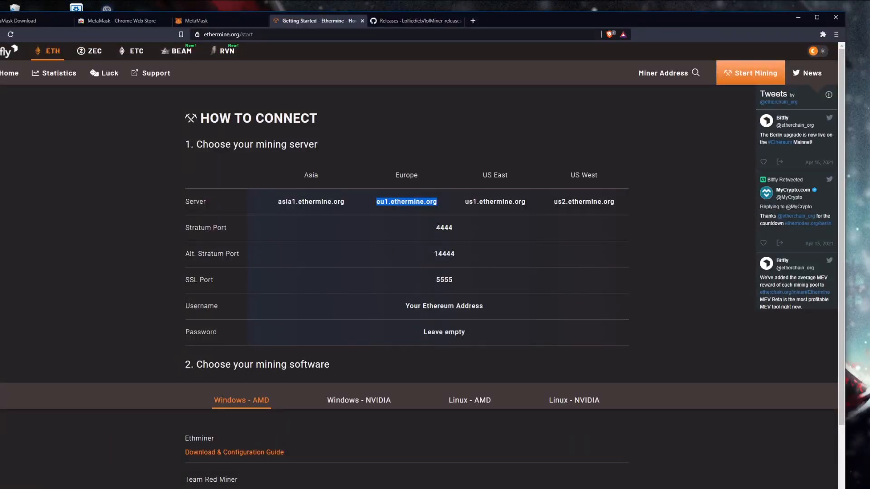
double_click(448, 228)
key("ctrl+c")
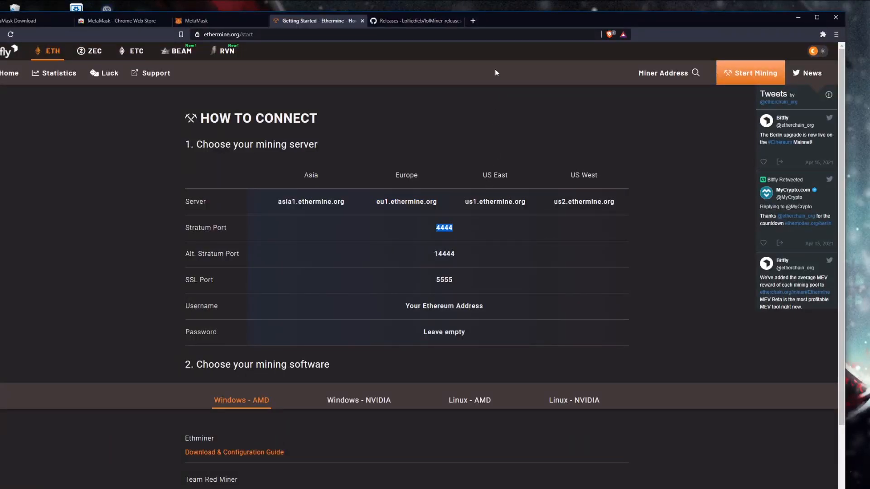
key("alt+Tab")
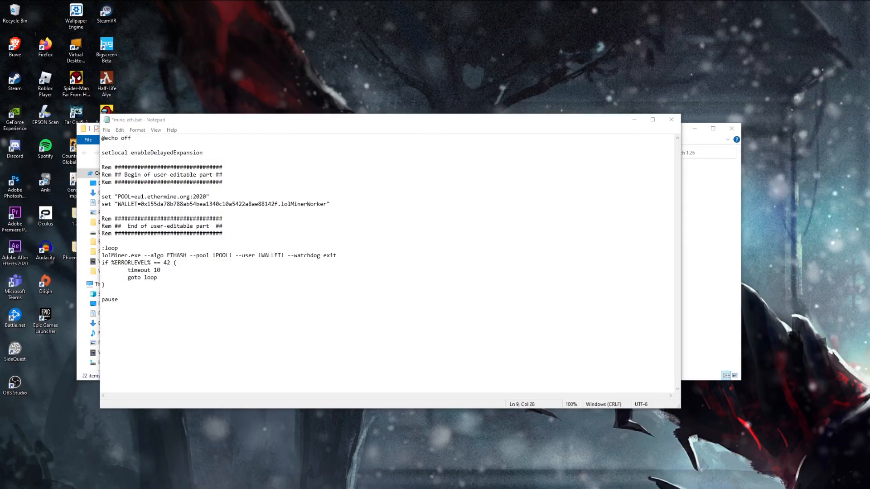
double_click(199, 197)
key("BackSpace")
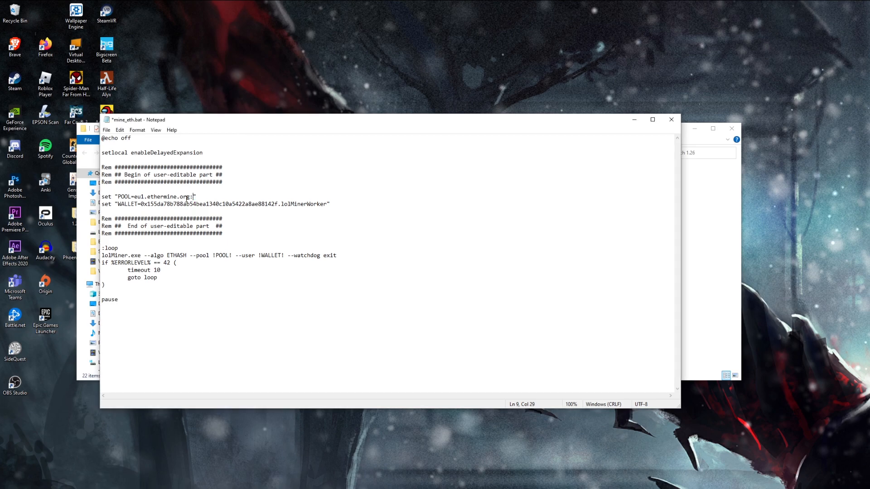
key("ctrl+v")
Copy the wallet address from the untitled note and substitute it for the sample address on the WALLET line, keeping the .lolMinerWorker suffix.
key("alt+Tab")
left_click_drag(455, 131, 270, 131)
key("ctrl+c")
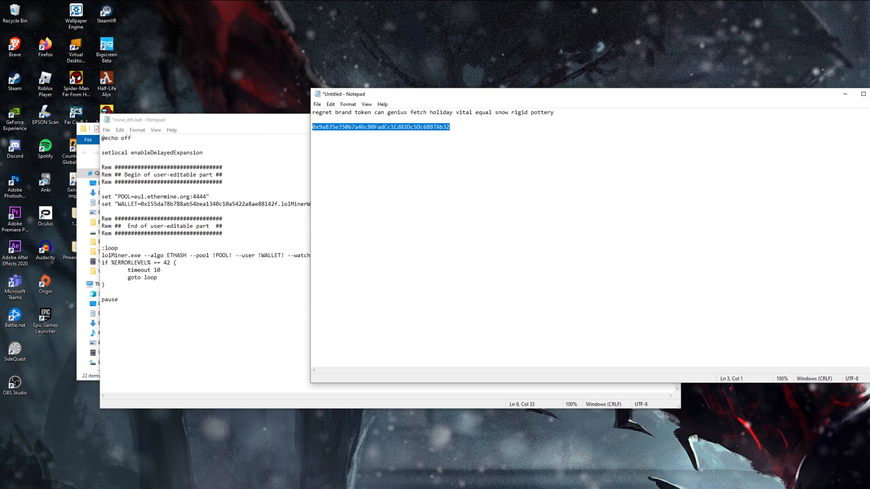
key("alt+Tab")
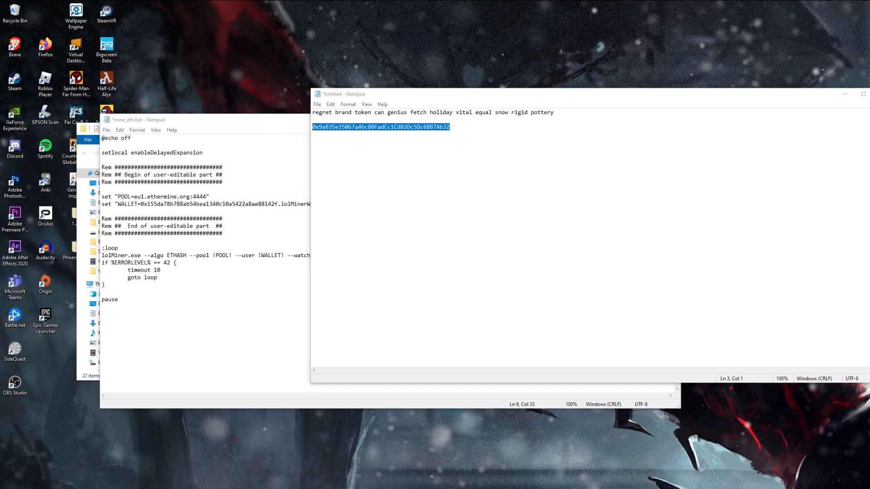
left_click(845, 94)
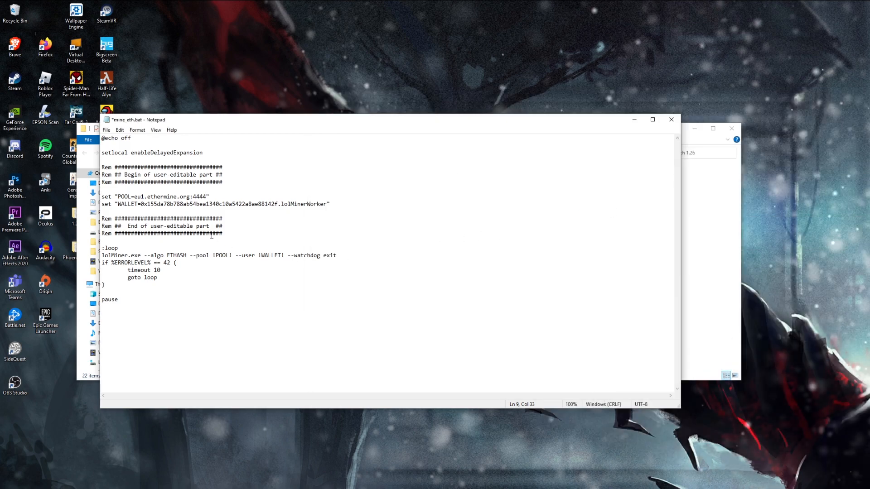
left_click_drag(141, 204, 277, 207)
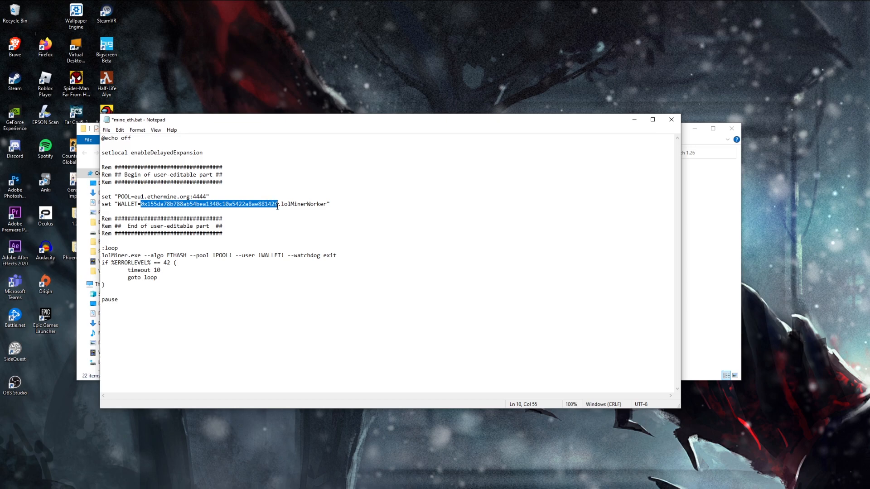
key("BackSpace")
key("ctrl+v")
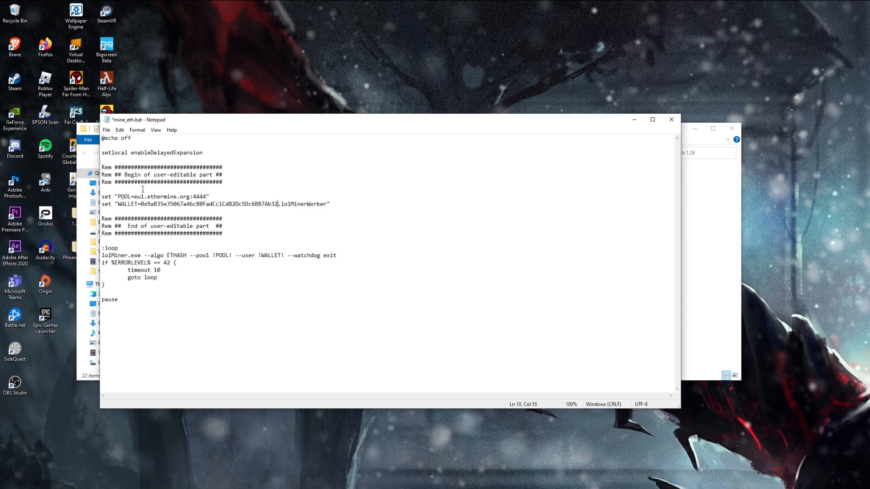
Save the changes to mine_eth.bat and close the file.
left_click(106, 130)
left_click(121, 166)
left_click(671, 124)
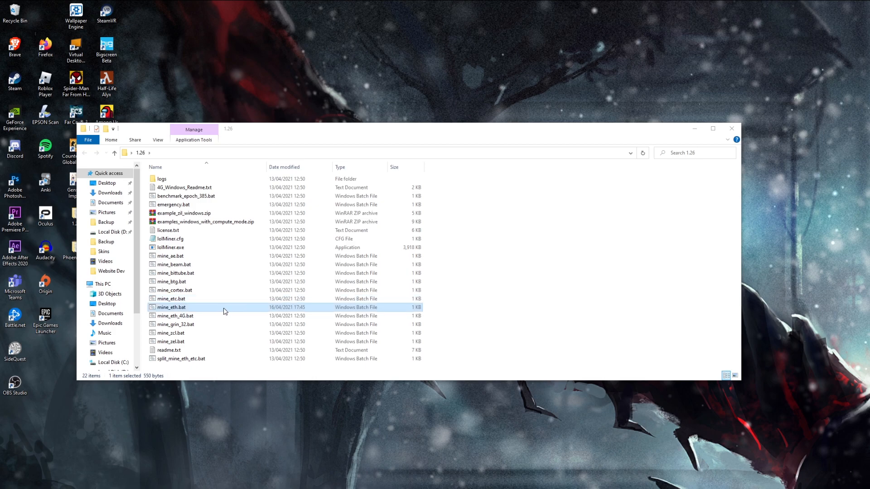
Run mine_eth.bat from the 1.26 folder and enlarge its console window to show the miner's startup output.
double_click(178, 308)
left_click_drag(420, 98, 345, 27)
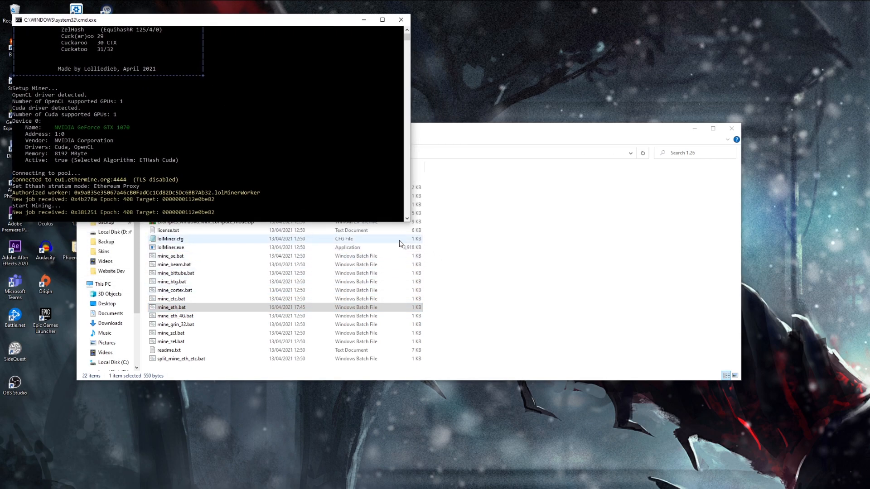
left_click_drag(410, 222, 826, 488)
scroll(188, 123, "up", 5)
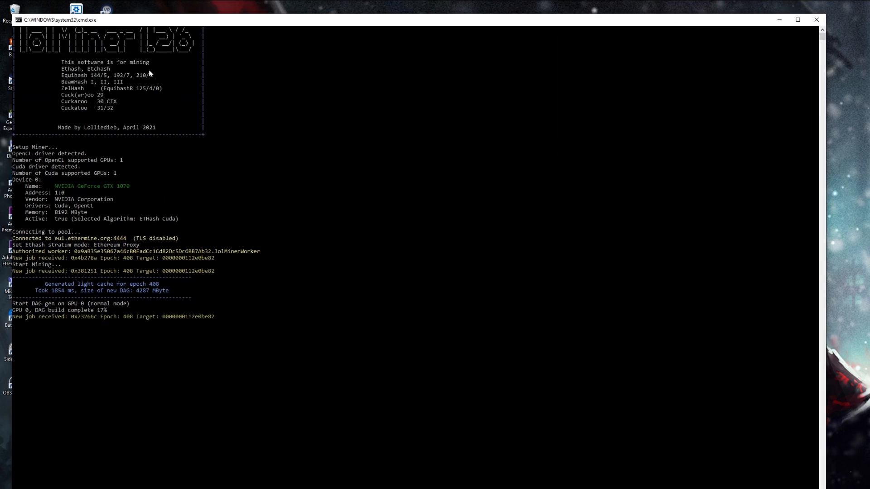
scroll(147, 195, "up", 1)
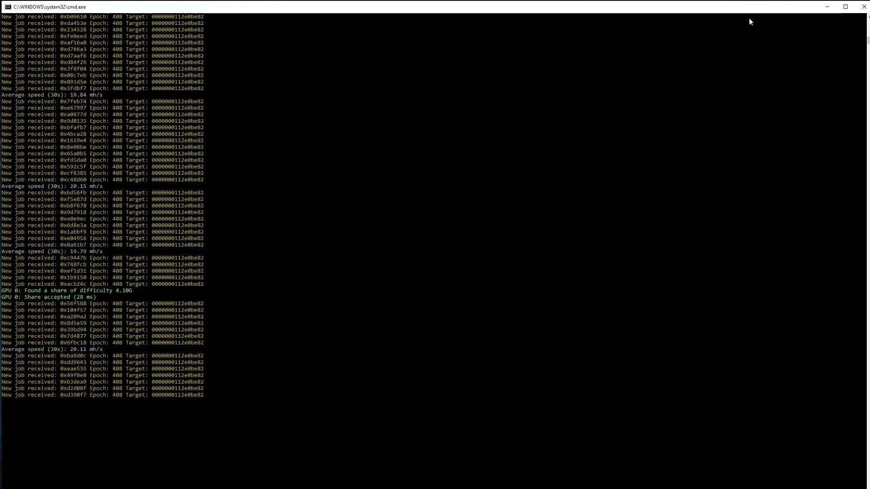
Minimize the miner console and look up the wallet address as the miner address on the Ethermine home page.
left_click(827, 7)
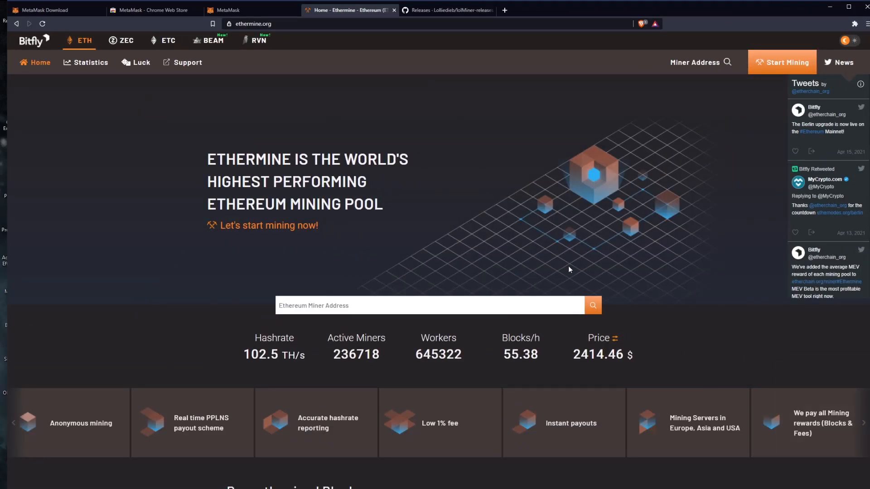
left_click(459, 306)
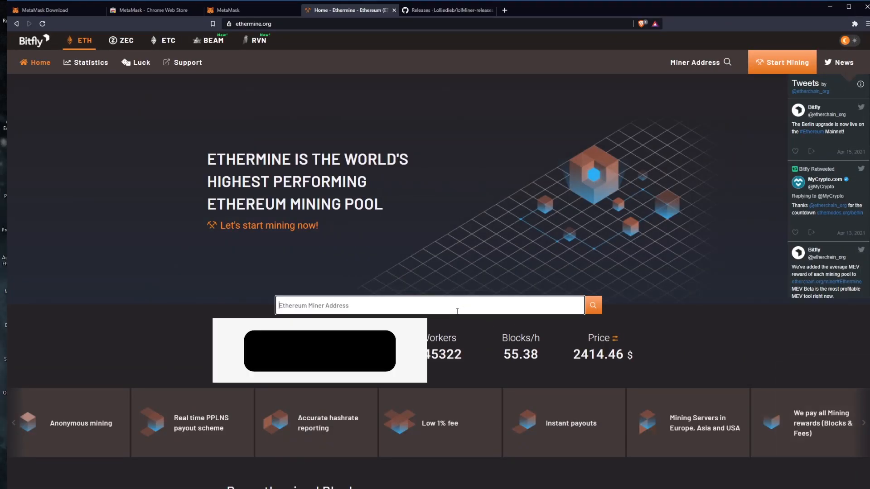
type("0x9aB35e35067a46cB0FadCc1Cd82Dc5Dc6BB7Ab32")
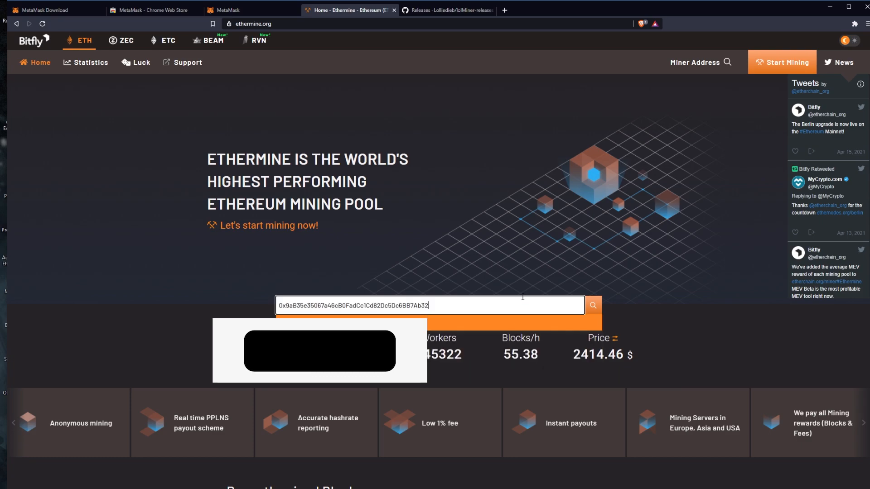
key("Return")
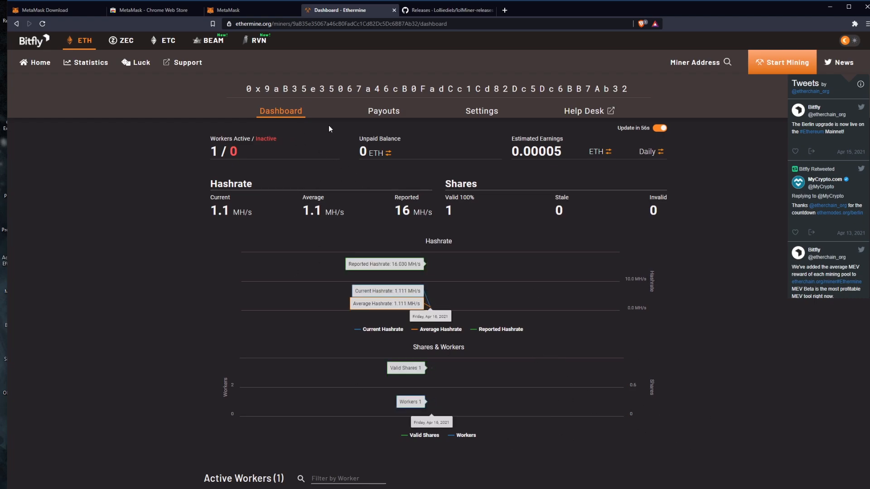
Examine the active worker, current hashrate and estimated earnings on the Ethermine dashboard, minimizing the miner console in between.
scroll(230, 191, "down", 3)
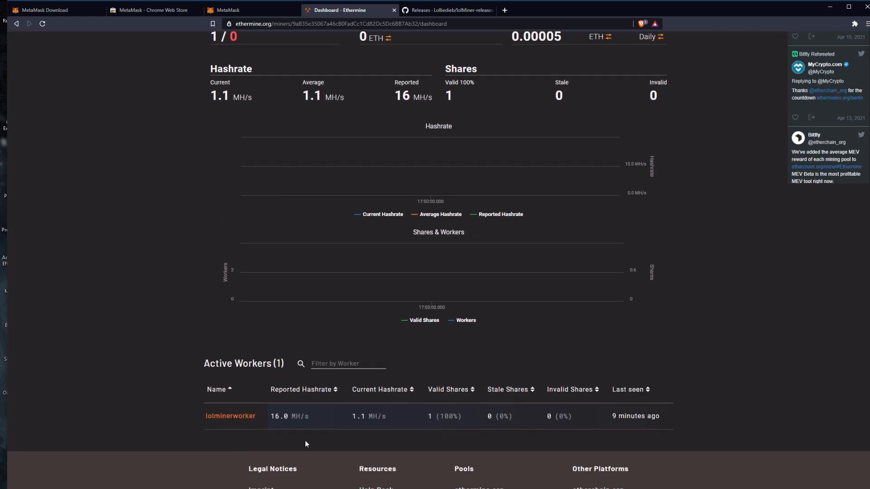
scroll(396, 425, "up", 3)
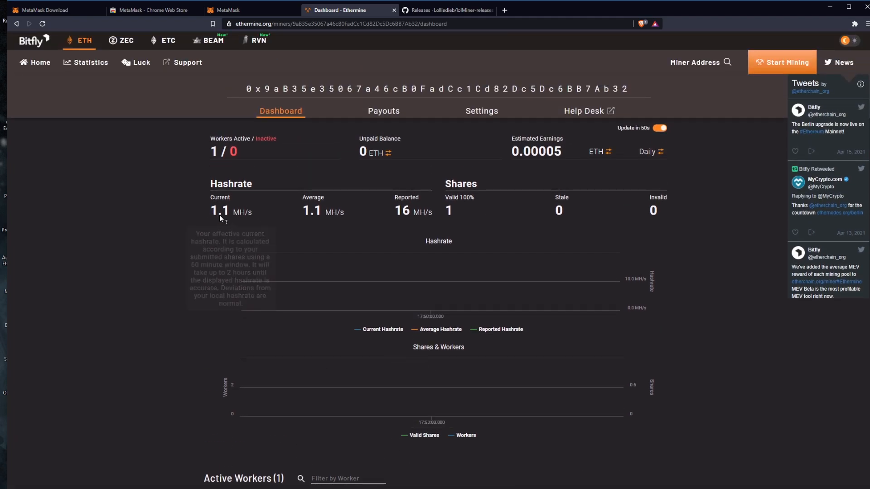
mouse_move(208, 198)
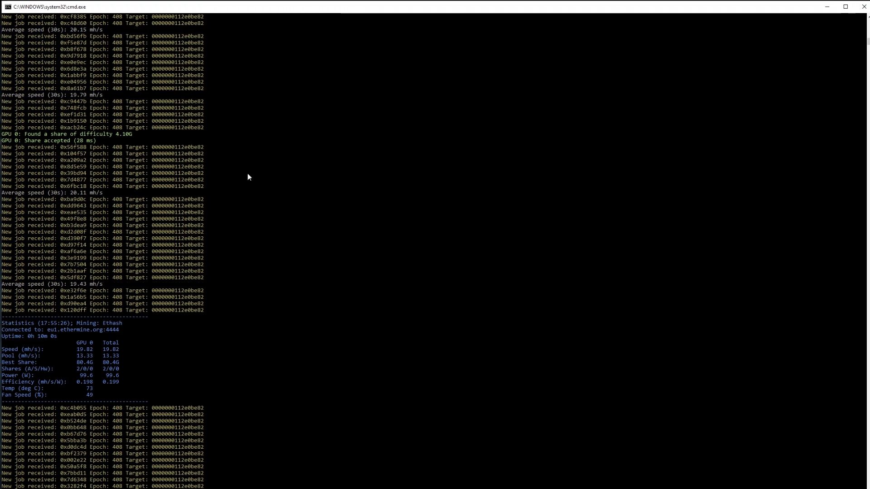
left_click(828, 6)
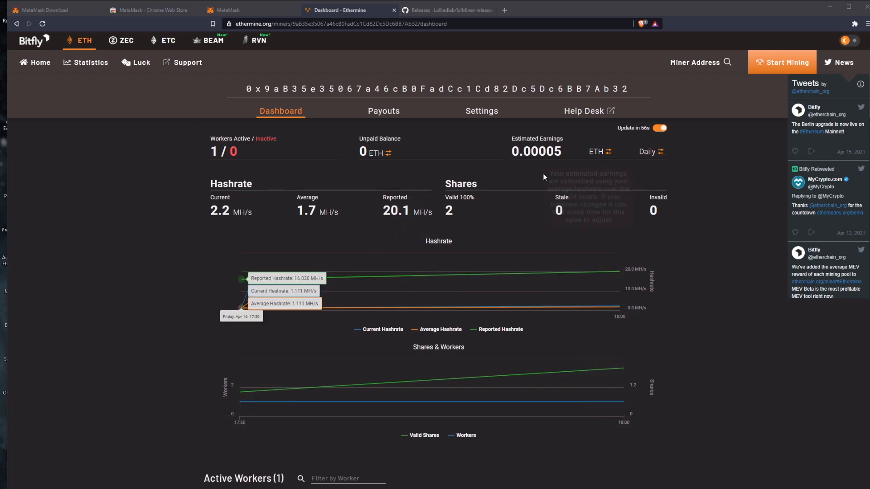
mouse_move(548, 152)
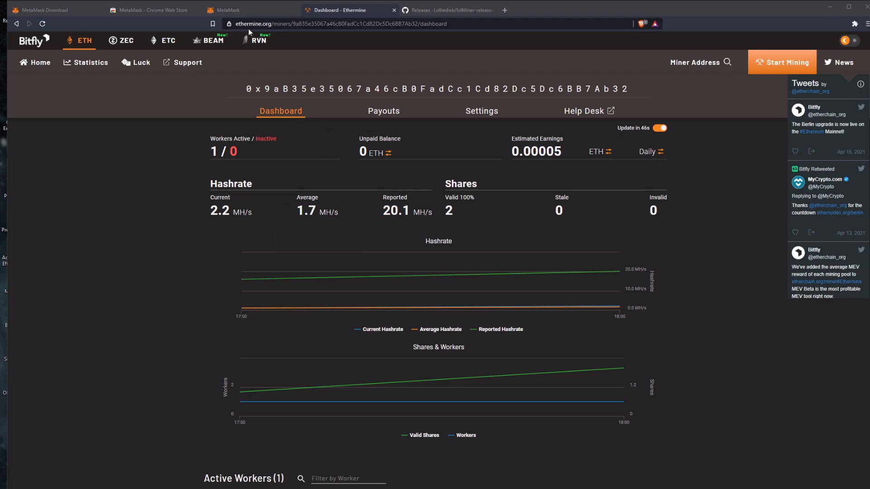
Check the ETH balance of the MetaMask wallet and return to the Ethermine dashboard.
left_click(238, 12)
double_click(457, 123)
left_click(457, 123)
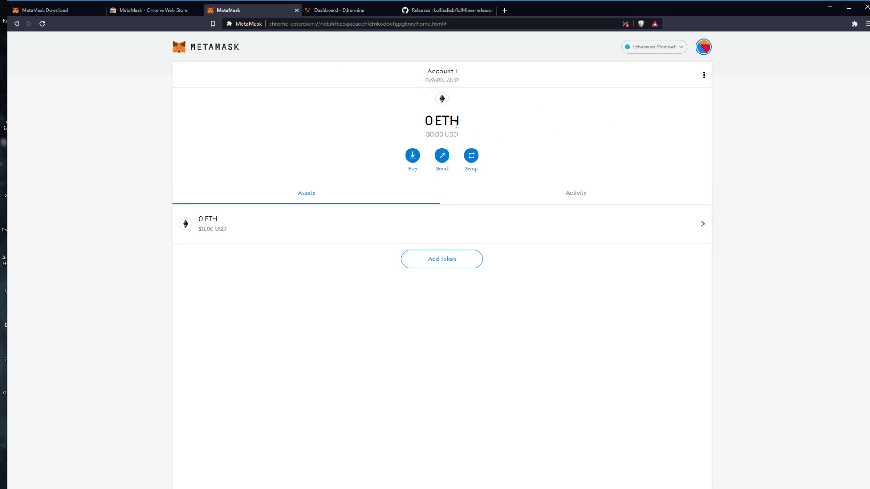
left_click(341, 15)
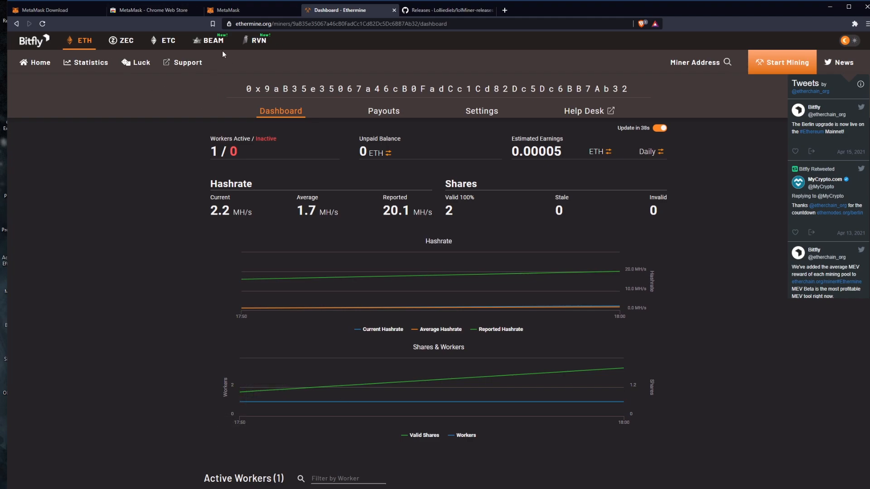
left_click(245, 10)
left_click(383, 9)
Review the miner's Payouts page on Ethermine.
left_click(404, 113)
scroll(430, 167, "down", 2)
scroll(432, 208, "up", 2)
Set the payment threshold to 0.1 Ether in the miner's Ethermine settings and activate the IP validation field.
left_click(488, 113)
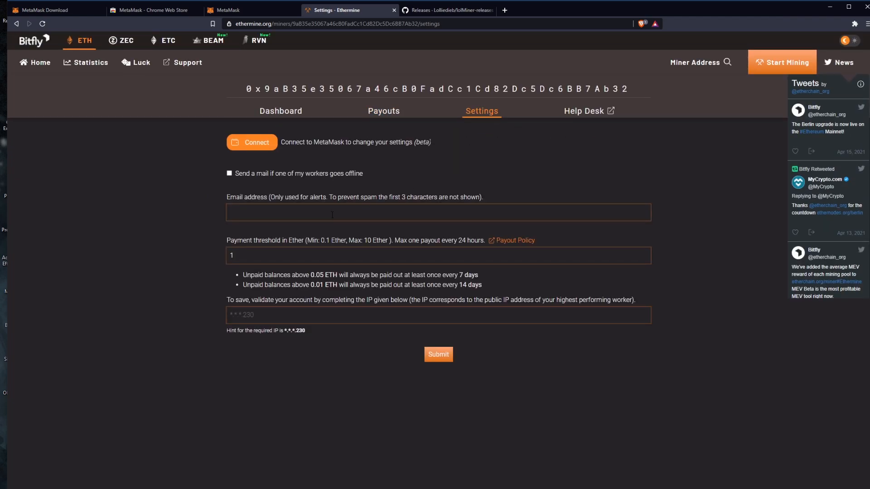
left_click(252, 257)
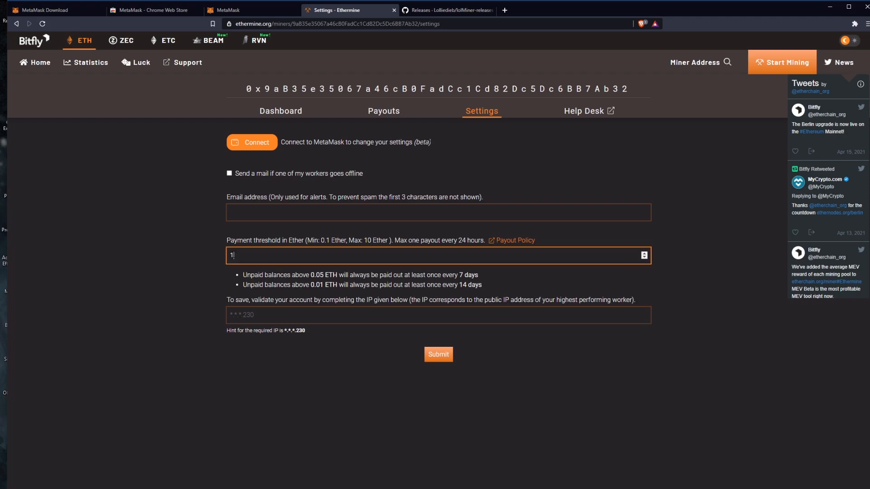
left_click_drag(266, 258, 230, 259)
key("BackSpace")
left_click(308, 245)
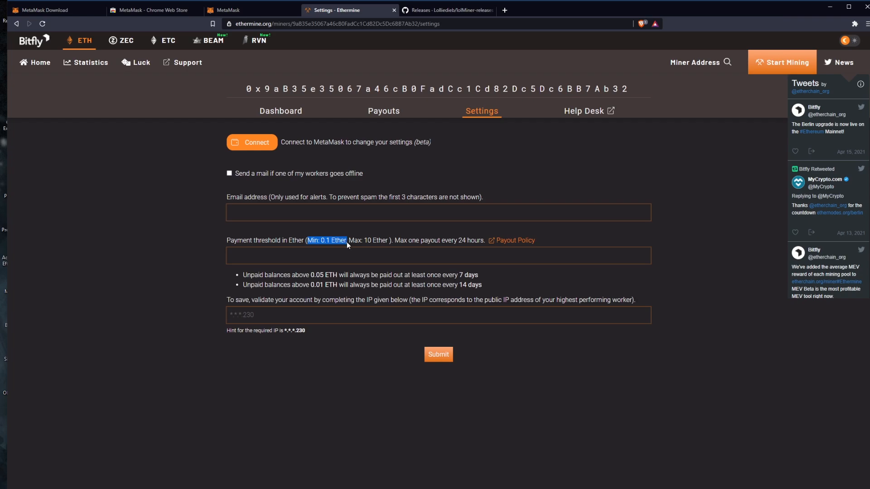
left_click(336, 256)
type("0.1")
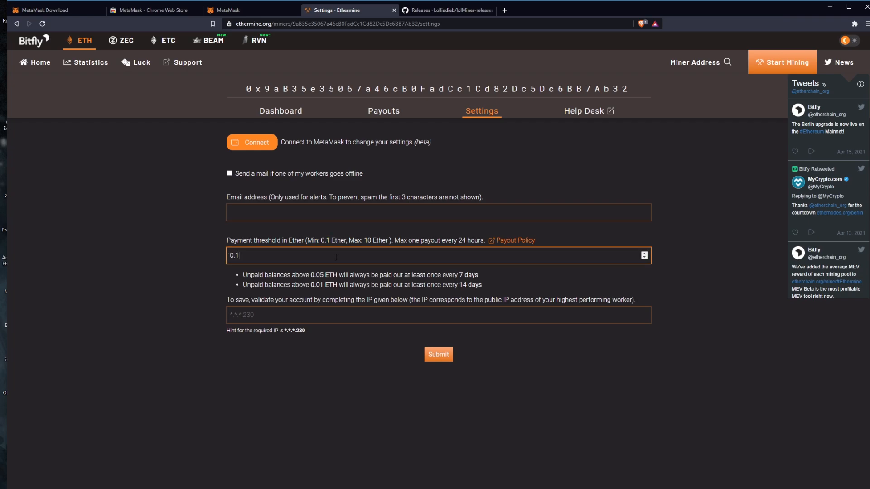
left_click(279, 317)
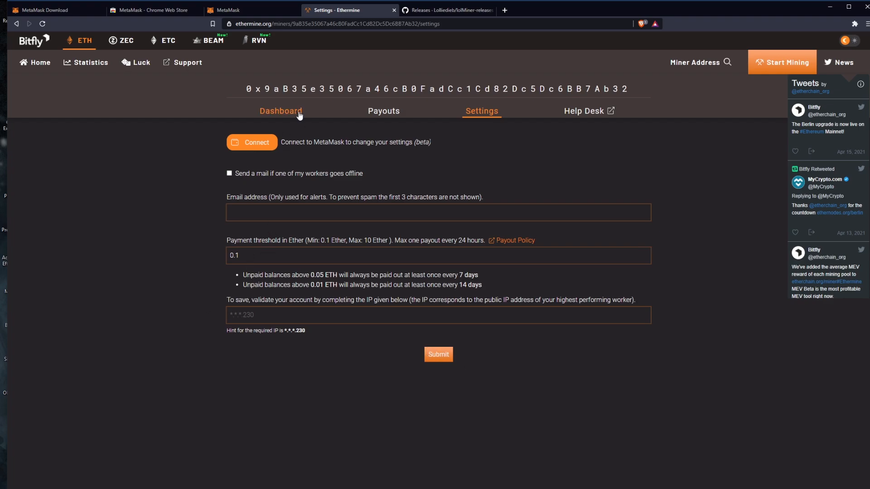
View the Ethermine dashboard's unpaid balance and estimated earnings in USD, and check the MetaMask wallet's balance again.
left_click(281, 111)
left_click(388, 153)
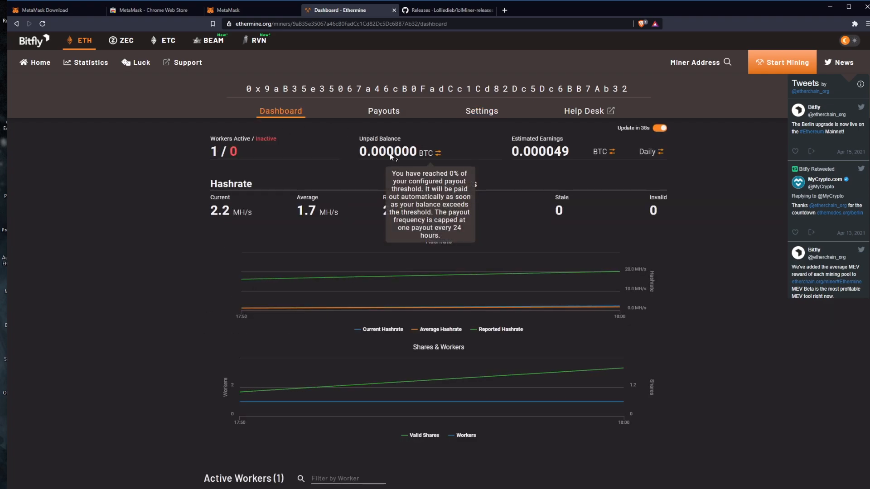
left_click(428, 154)
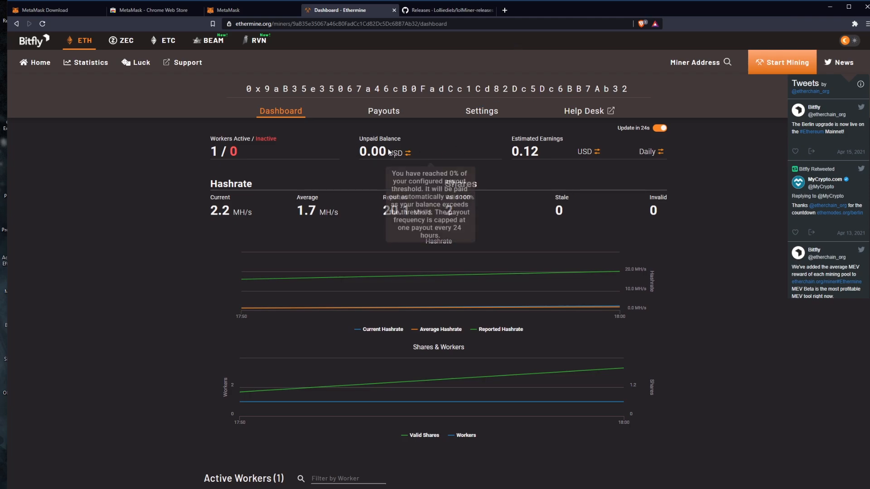
left_click(240, 11)
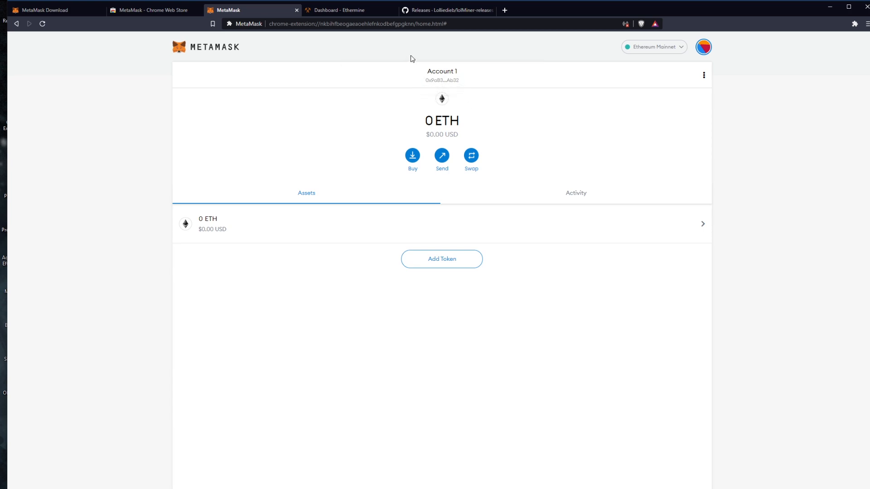
left_click(363, 13)
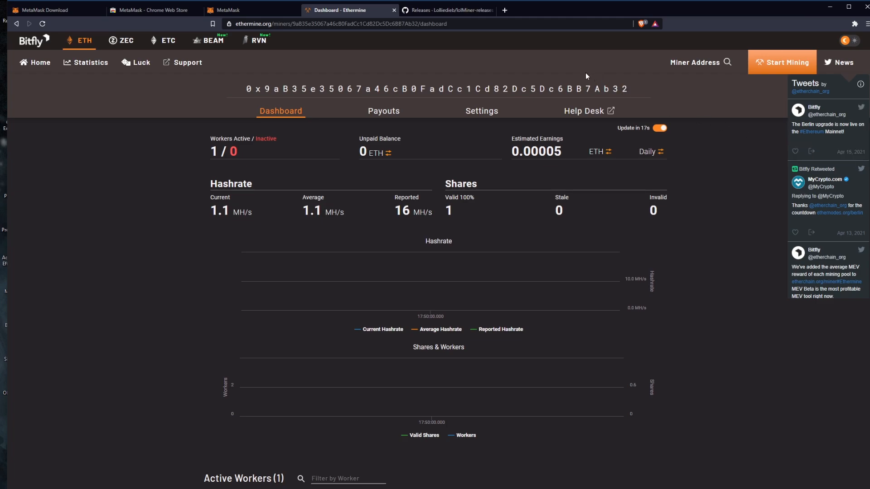